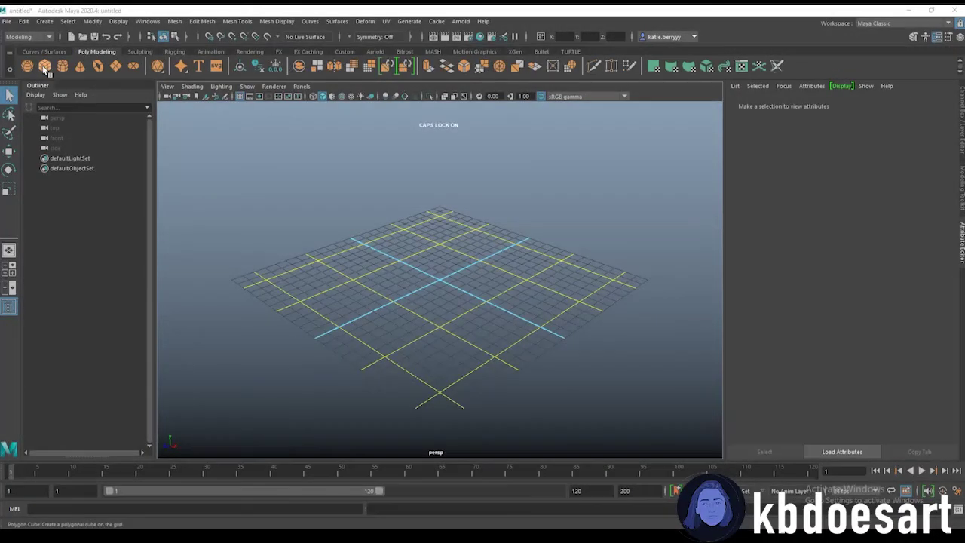
Step: Create a polygon cube at the centre of the grid
alt+right_drag(596, 257, 702, 288)
alt+drag(588, 286, 430, 294)
alt+right_drag(430, 294, 482, 314)
alt+drag(483, 314, 366, 258)
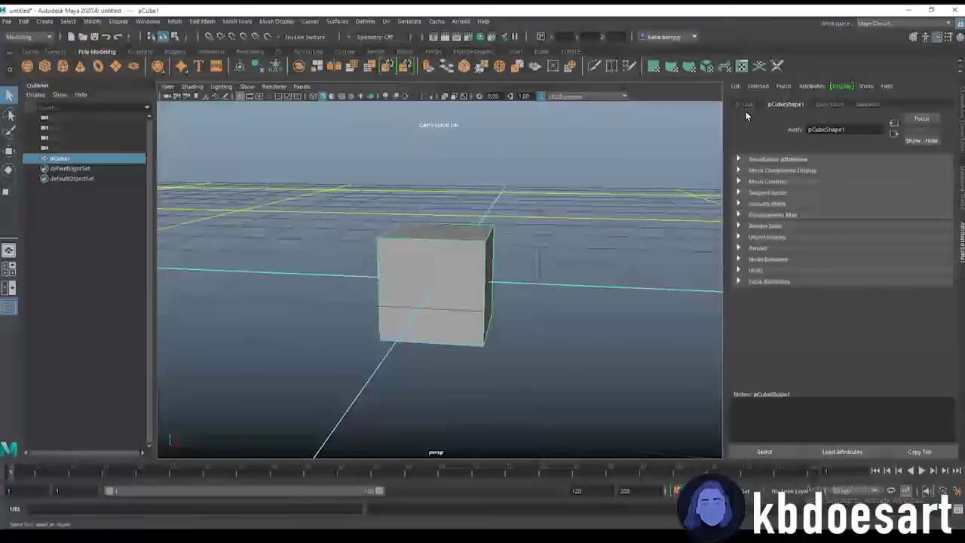
Step: Set the cube's width, height and depth to 5 in its creation attributes
click(828, 104)
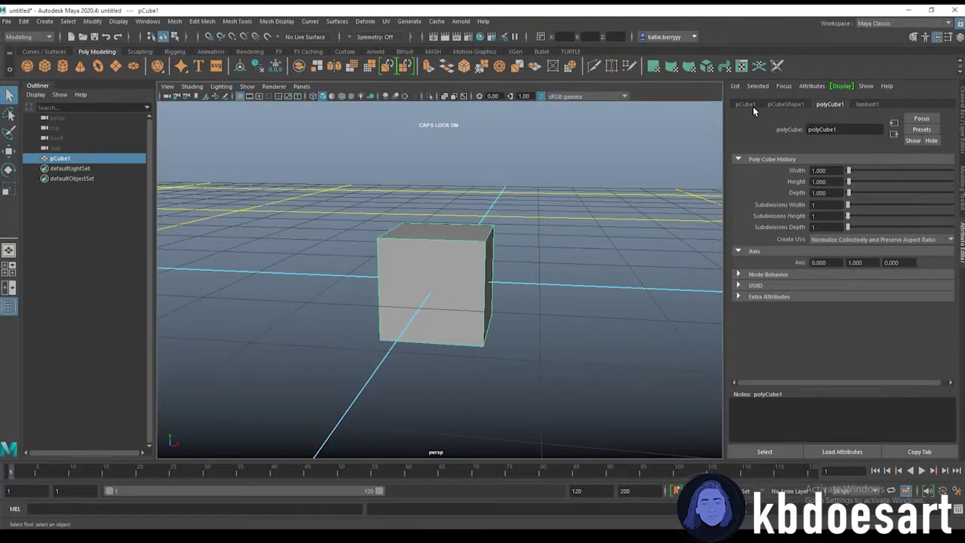
alt+drag(610, 189, 541, 199)
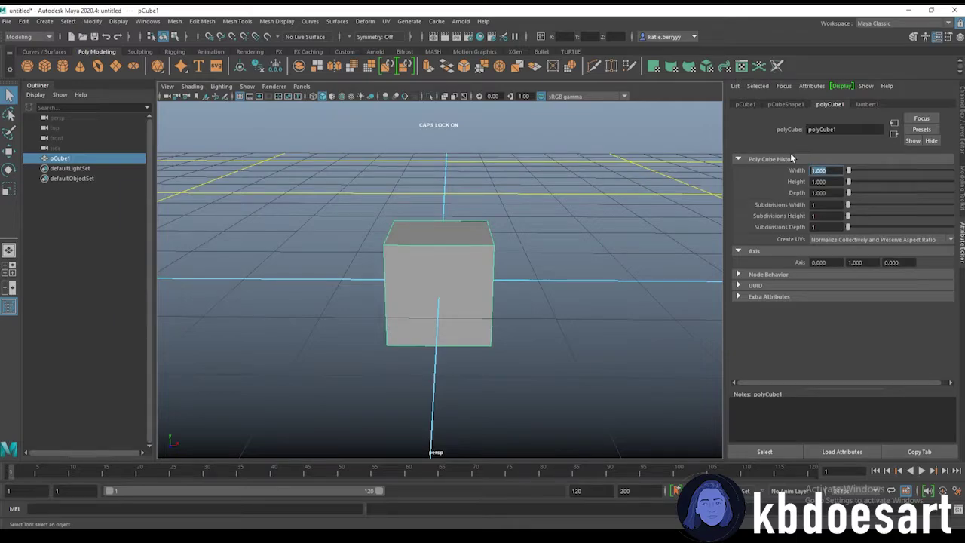
text(5)
key(Tab)
text(5)
key(Tab)
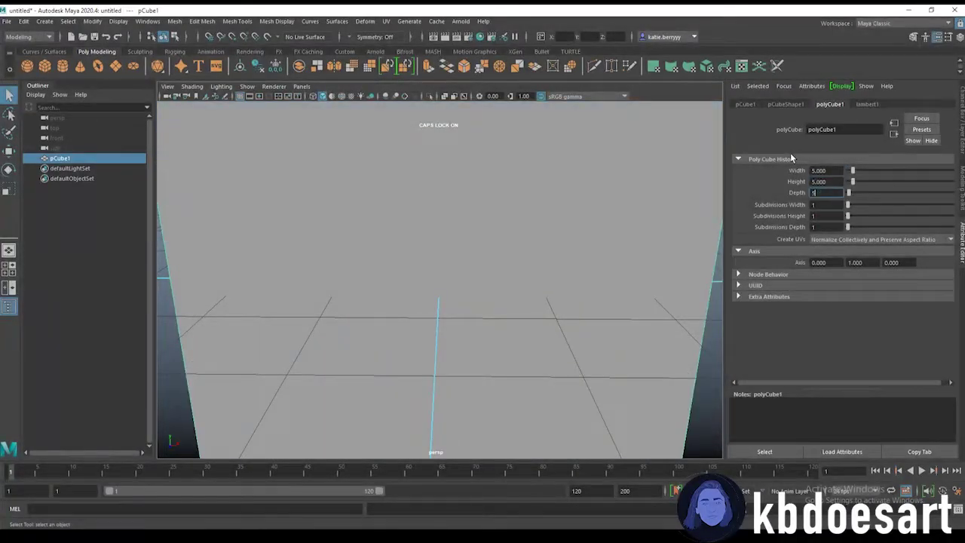
key(Return)
Step: Set the cube's width, height and depth subdivisions to 4 each
scroll(506, 233, down, 8)
alt+drag(457, 209, 482, 226)
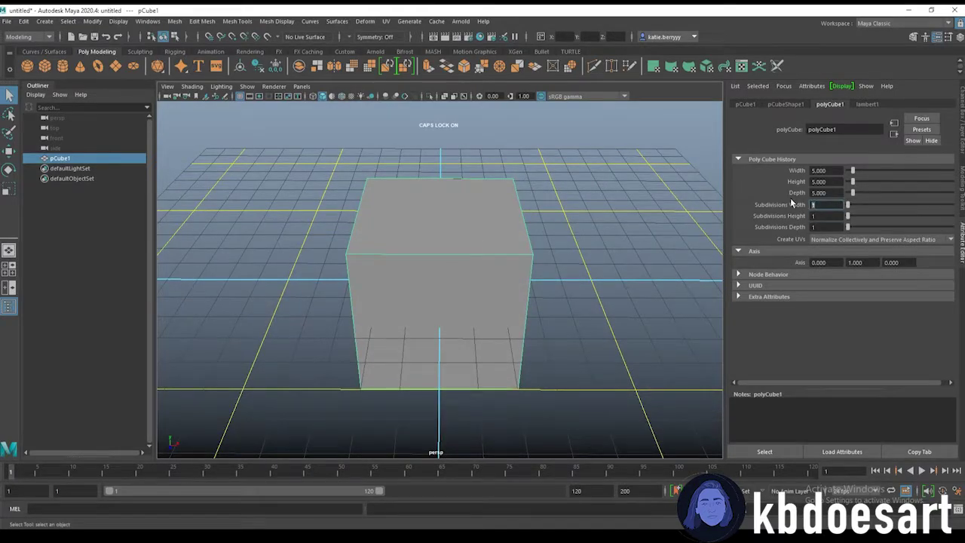
text(4)
key(Tab)
text(4)
key(Tab)
text(4)
key(Return)
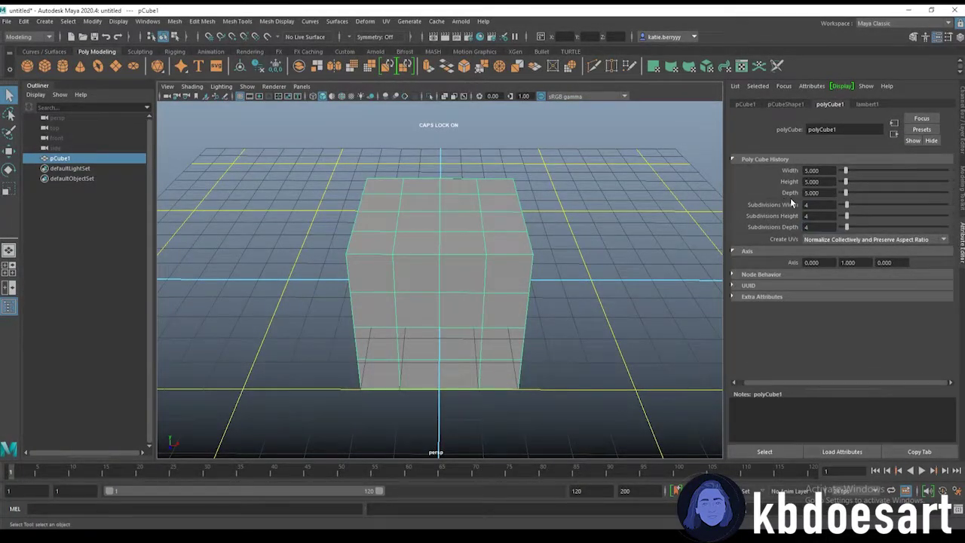
Step: Switch to edge selection and select all the outer border edges of the cube
alt+drag(577, 259, 468, 219)
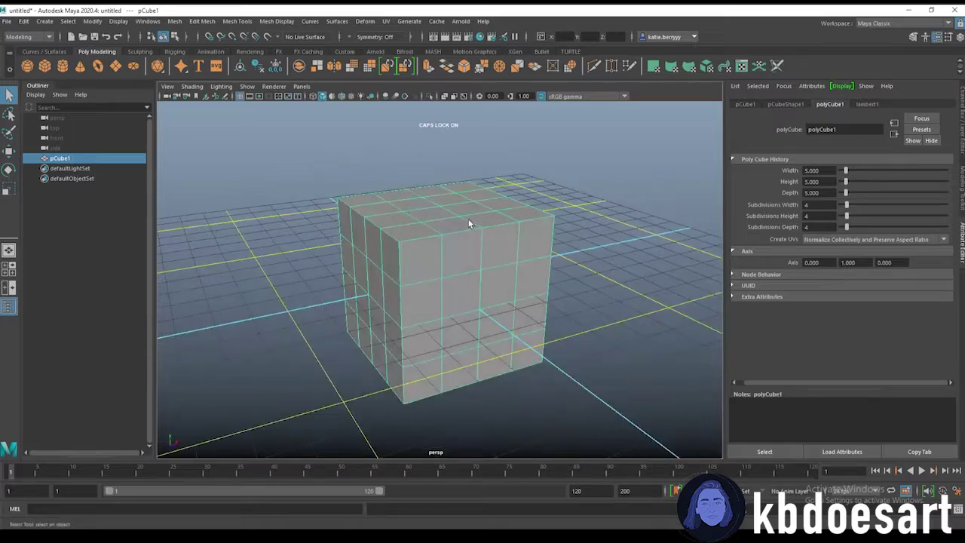
right_click(466, 220)
right_drag(462, 219, 468, 193)
click(392, 235)
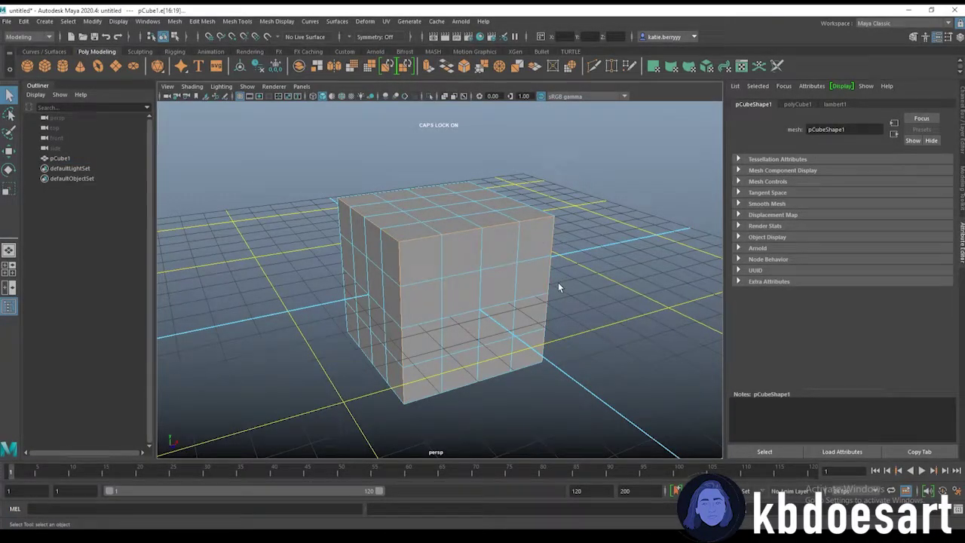
alt+drag(558, 282, 418, 281)
alt+drag(503, 291, 452, 279)
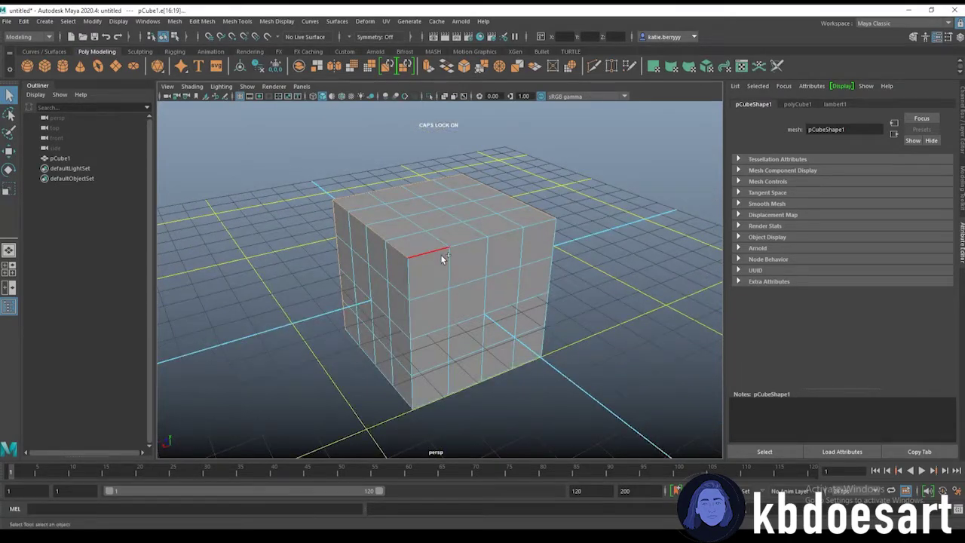
alt+drag(496, 413, 456, 260)
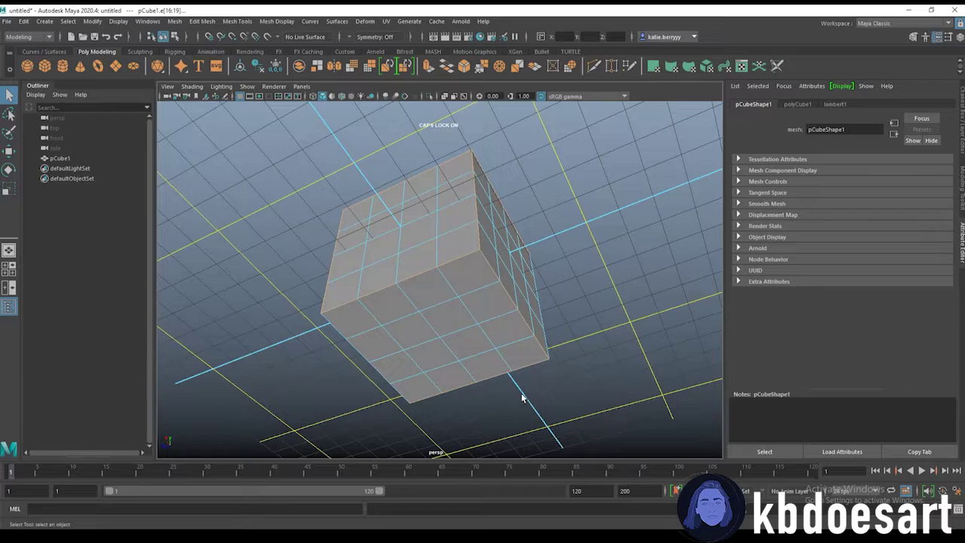
alt+drag(522, 397, 379, 365)
alt+drag(516, 362, 411, 412)
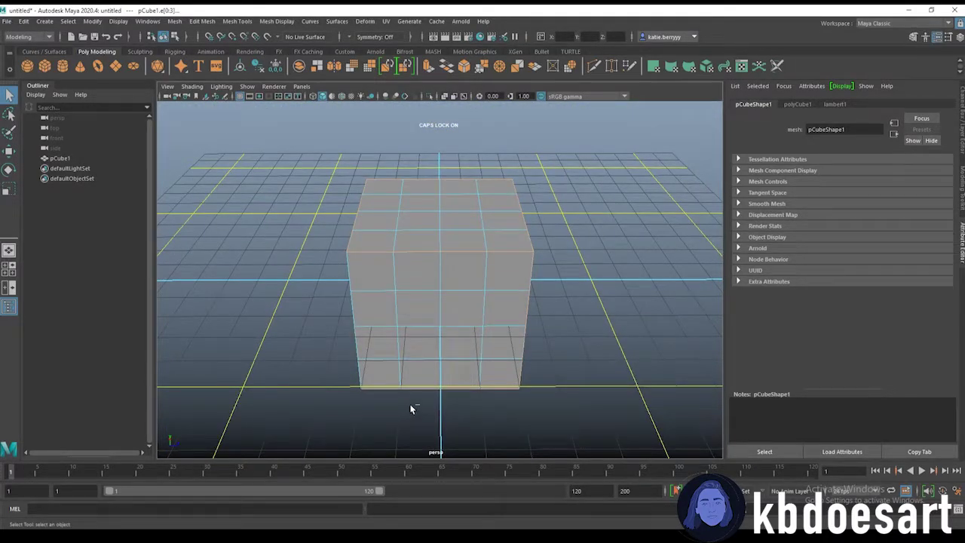
Step: Try to bevel the selected outer edges with 2 segments and a fraction of about 0.3
key(ctrl+b)
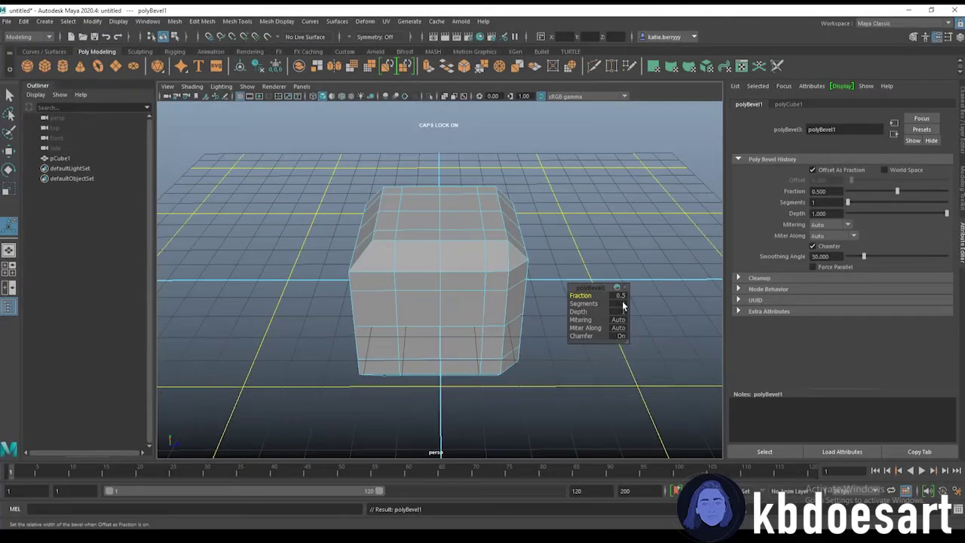
mouse_move(580, 295)
mouse_down()
mouse_move(564, 295)
mouse_move(590, 296)
mouse_up()
click(617, 305)
text(2)
key(Return)
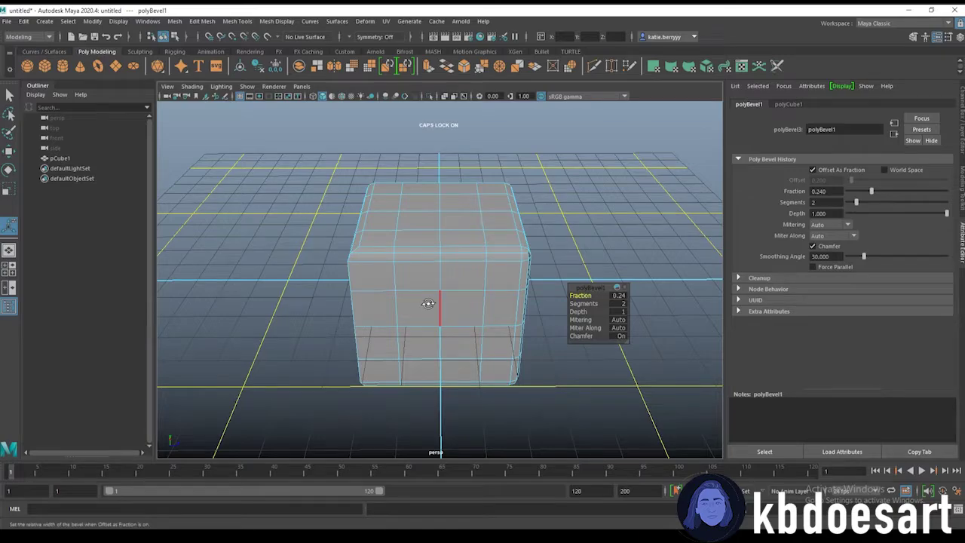
alt+drag(428, 303, 582, 296)
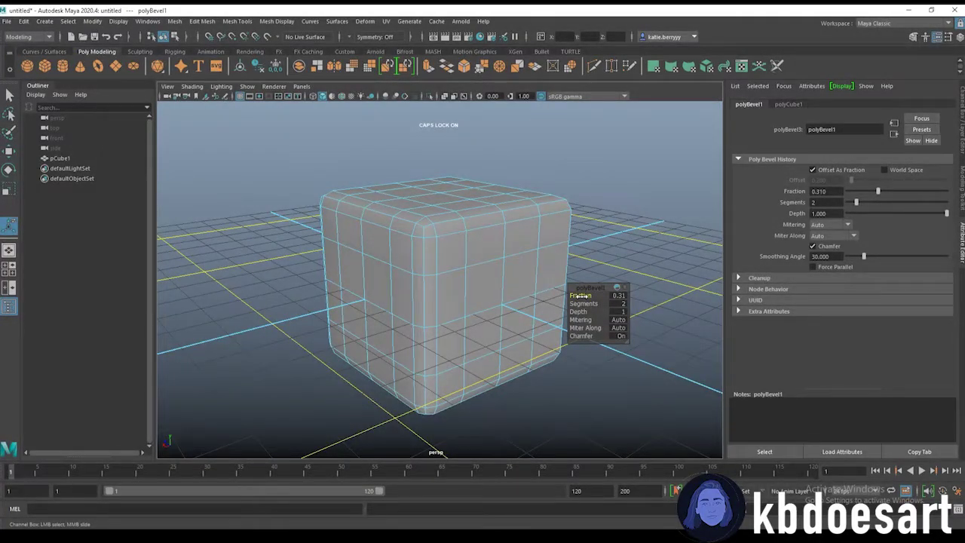
mouse_move(472, 282)
alt+mouse_down()
mouse_move(415, 280)
mouse_move(383, 243)
mouse_move(493, 272)
mouse_move(468, 277)
alt+mouse_up()
Step: Undo the bevel so the cube's outer edges are selected again
key(ctrl+z)
key(ctrl+z)
key(ctrl+z)
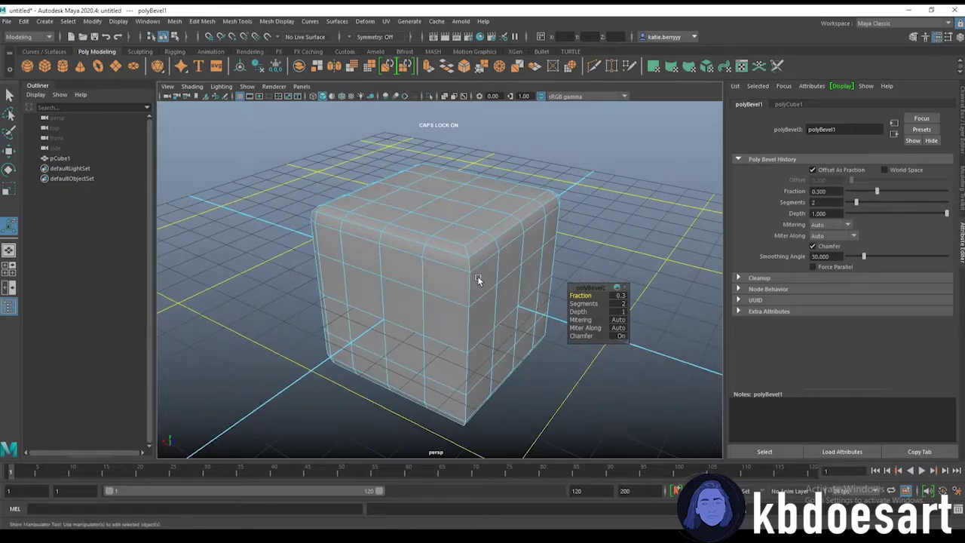
key(ctrl+z)
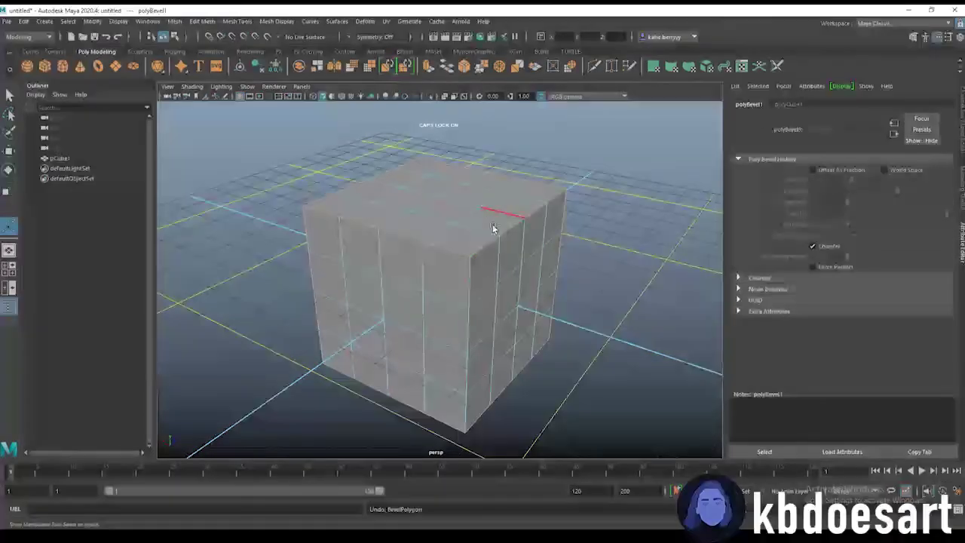
Step: Bevel the cube's selected outer edges with a fraction of 0.3 and 2 segments
alt+drag(576, 312, 543, 383)
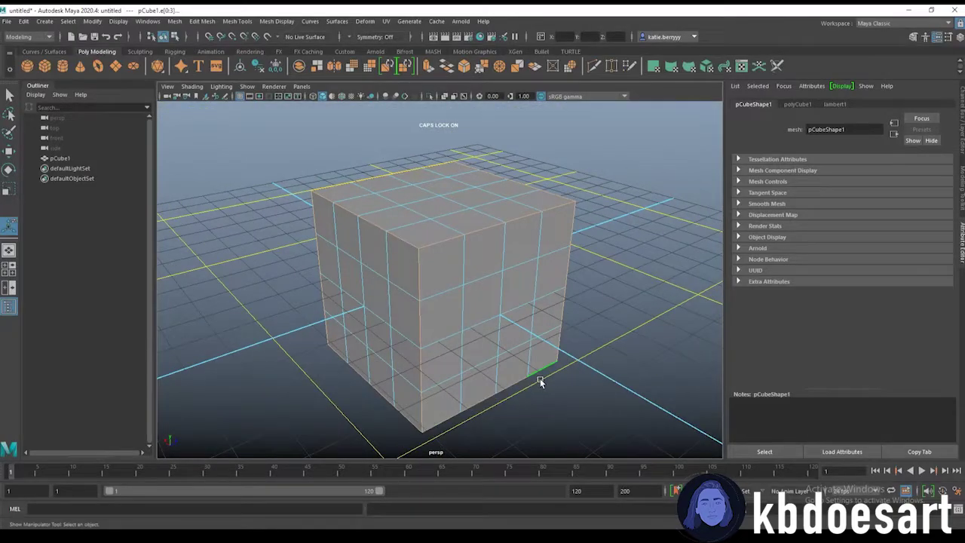
key(ctrl+b)
click(621, 304)
text(2)
drag(591, 295, 577, 296)
middle_drag(576, 295, 574, 295)
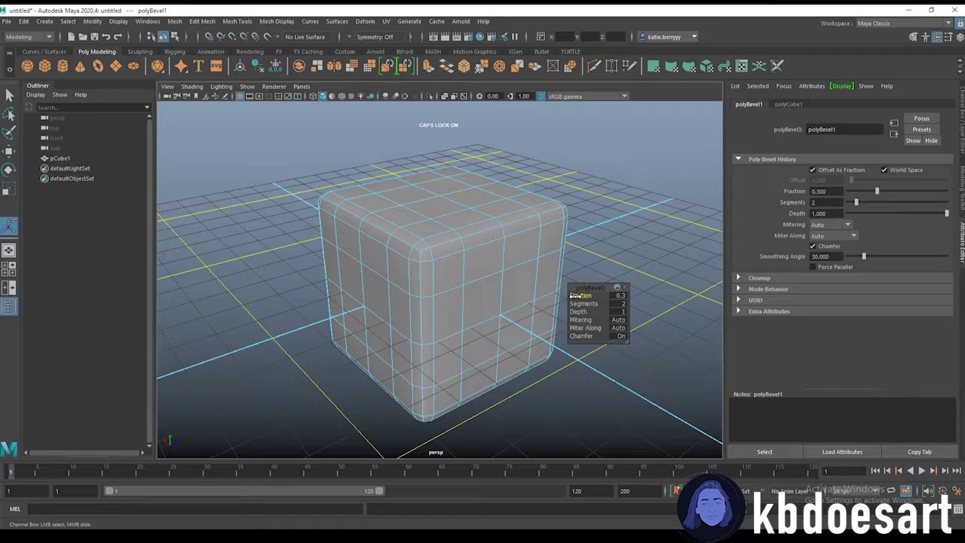
Step: Switch to face selection and select the face loops running along all the cube's beveled edges
alt+drag(449, 291, 461, 291)
scroll(463, 289, up, 3)
right_drag(479, 245, 482, 273)
click(503, 215)
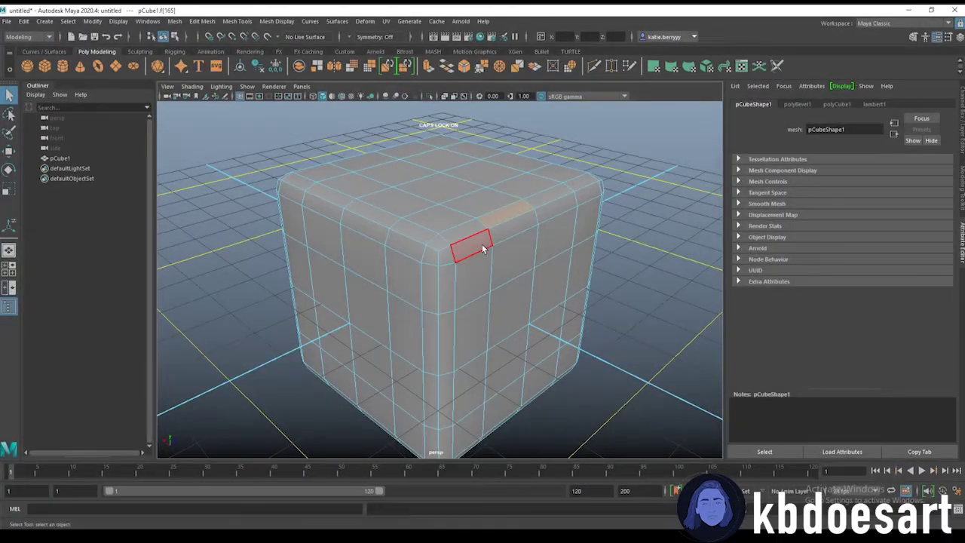
shift+double_click(459, 228)
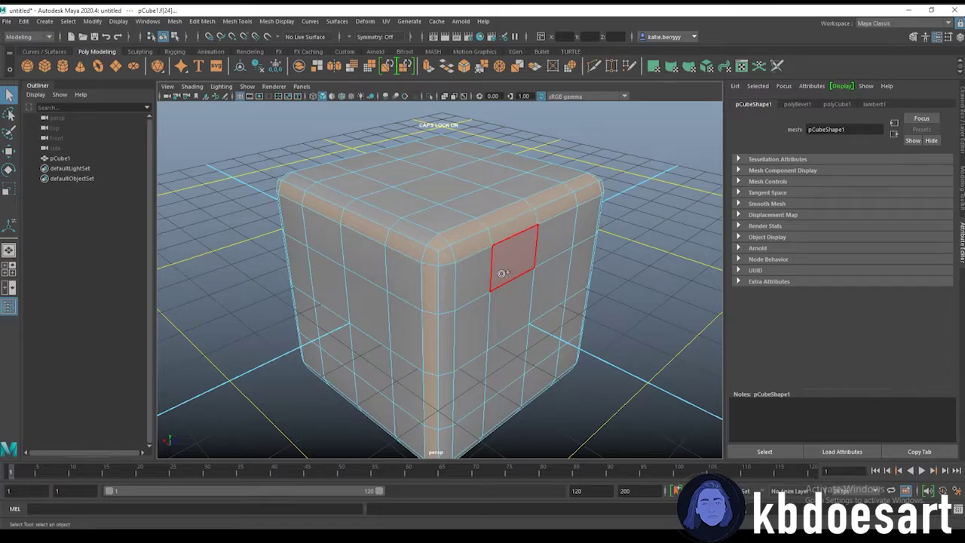
shift+double_click(414, 229)
shift+double_click(446, 299)
alt+drag(565, 289, 452, 272)
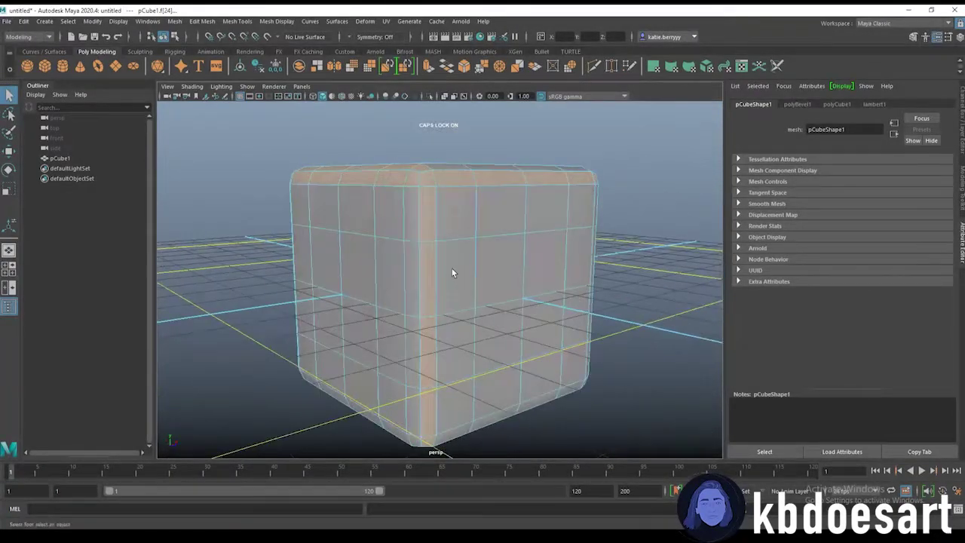
alt+drag(413, 302, 492, 335)
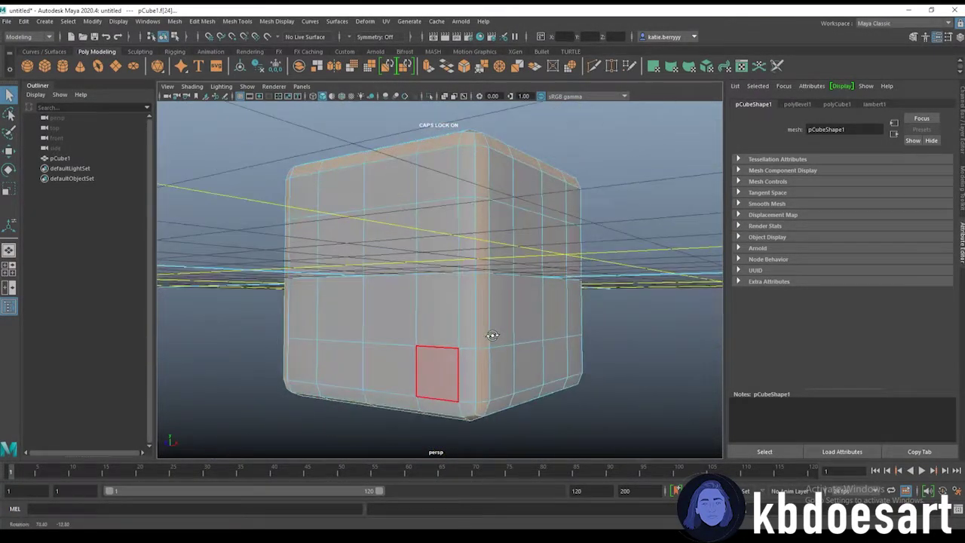
alt+drag(540, 373, 429, 320)
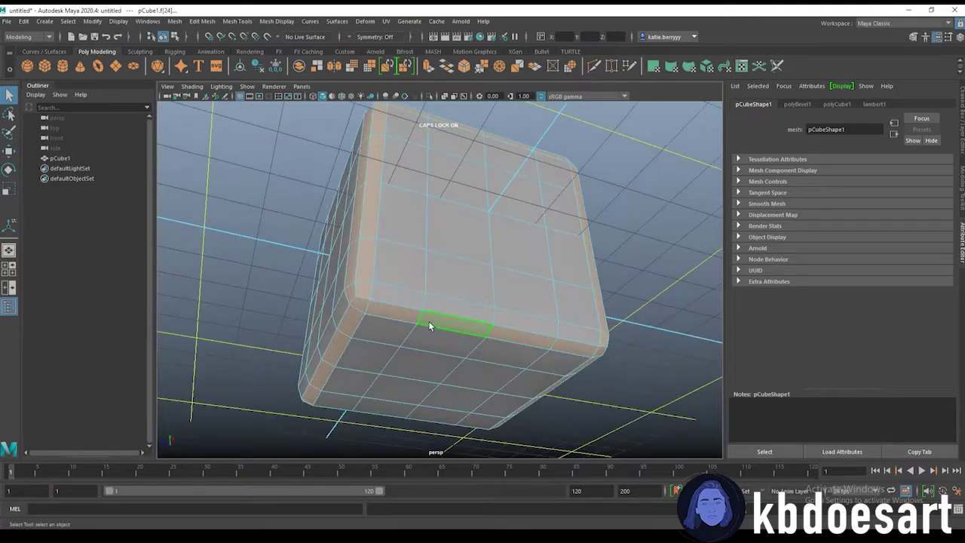
alt+drag(524, 328, 451, 287)
click(510, 303)
Step: Try to extrude the selected border faces with a thickness of 0.16, and undo the extrusion
key(ctrl+e)
drag(573, 295, 559, 311)
alt+right_drag(559, 311, 387, 333)
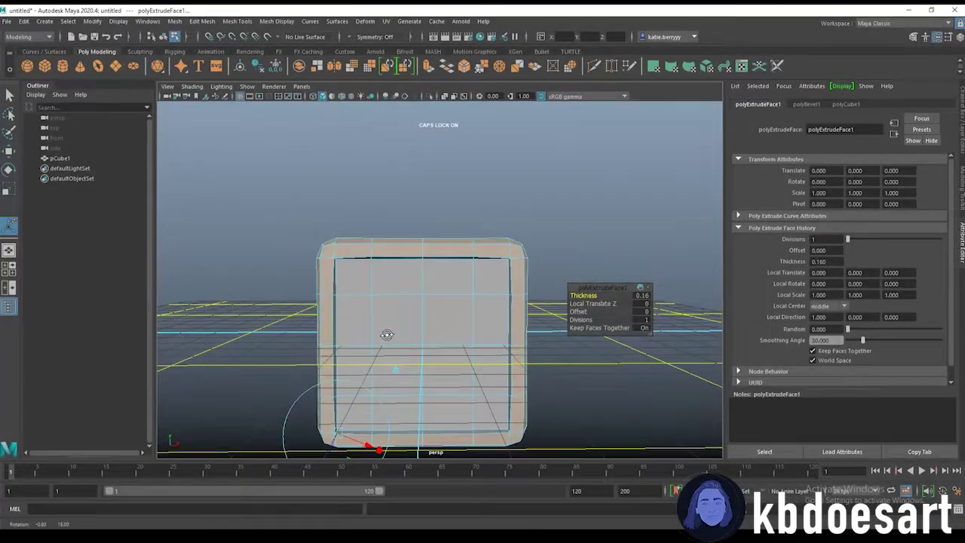
alt+drag(387, 334, 566, 351)
key(ctrl+z)
key(ctrl+z)
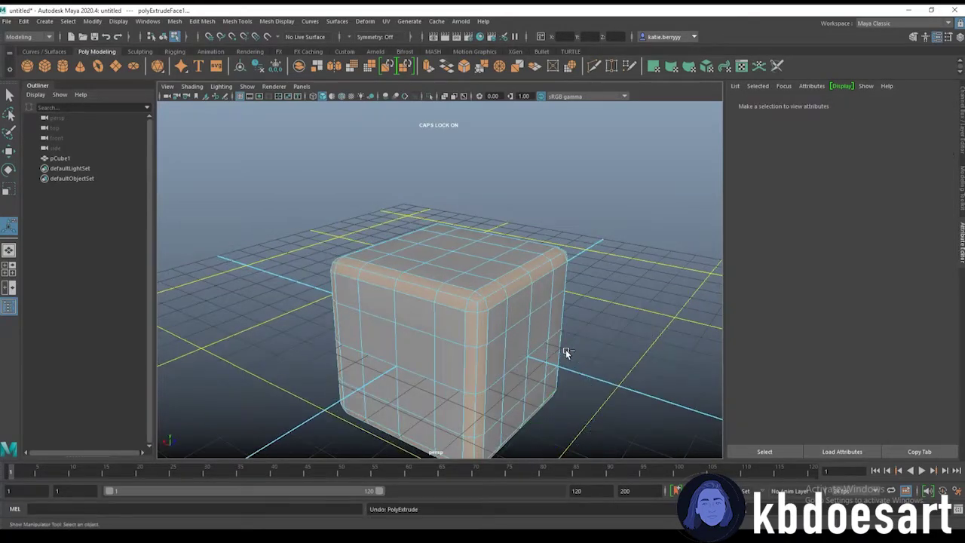
Step: Insert Multi-Cut edge loops through the middle of the outermost rows and columns of faces just inside the beveled borders
alt+drag(509, 345, 439, 341)
alt+right_drag(438, 340, 497, 344)
alt+middle_drag(497, 347, 492, 308)
alt+drag(492, 308, 454, 304)
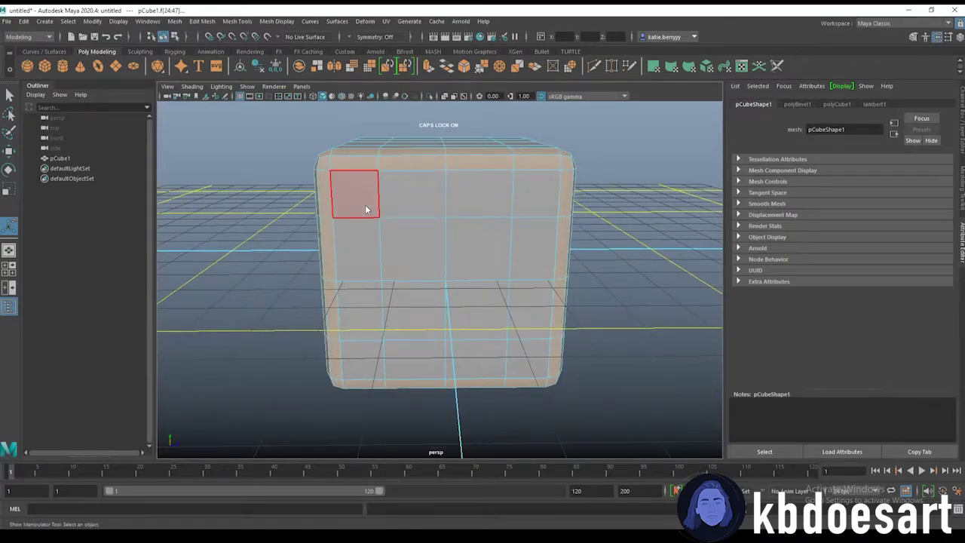
right_drag(366, 205, 370, 232)
right_click(359, 185)
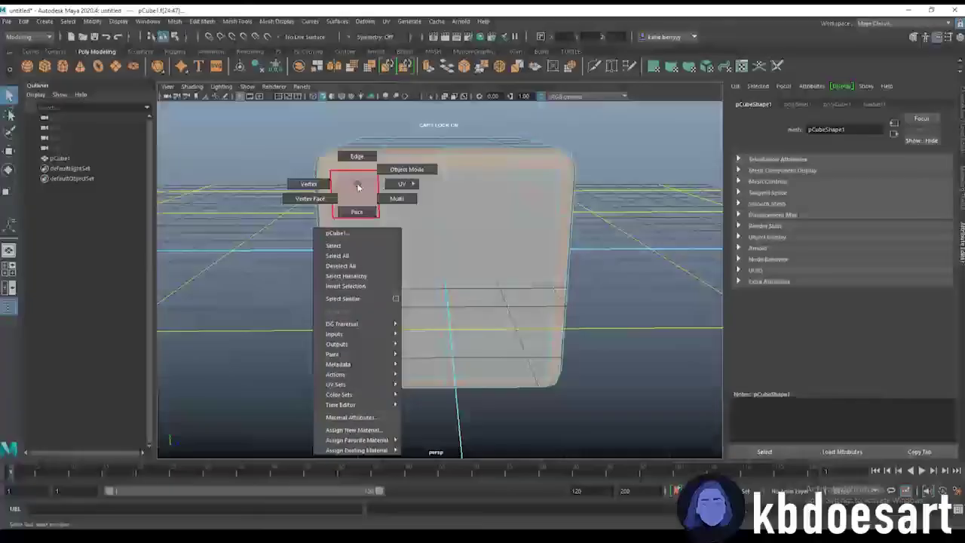
shift+right_drag(360, 188, 310, 188)
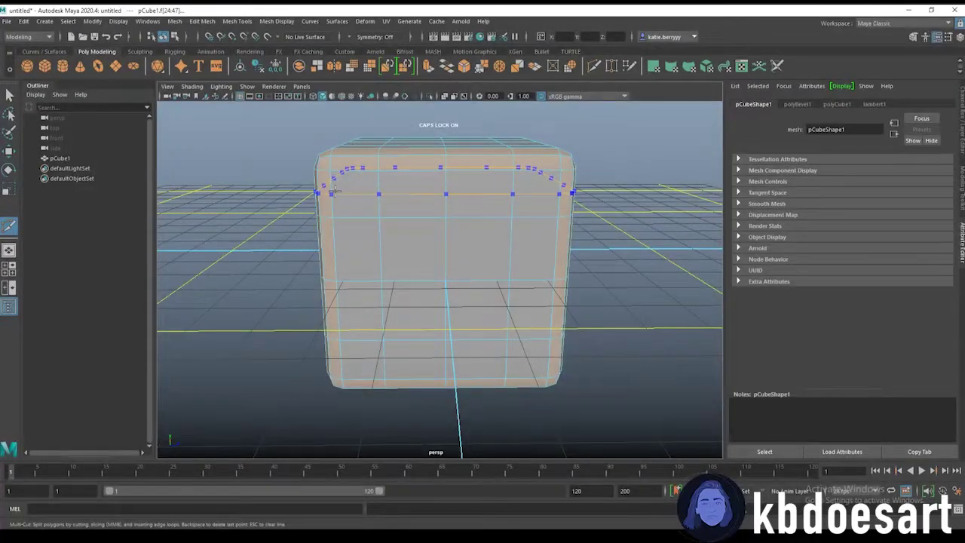
ctrl+click(335, 190)
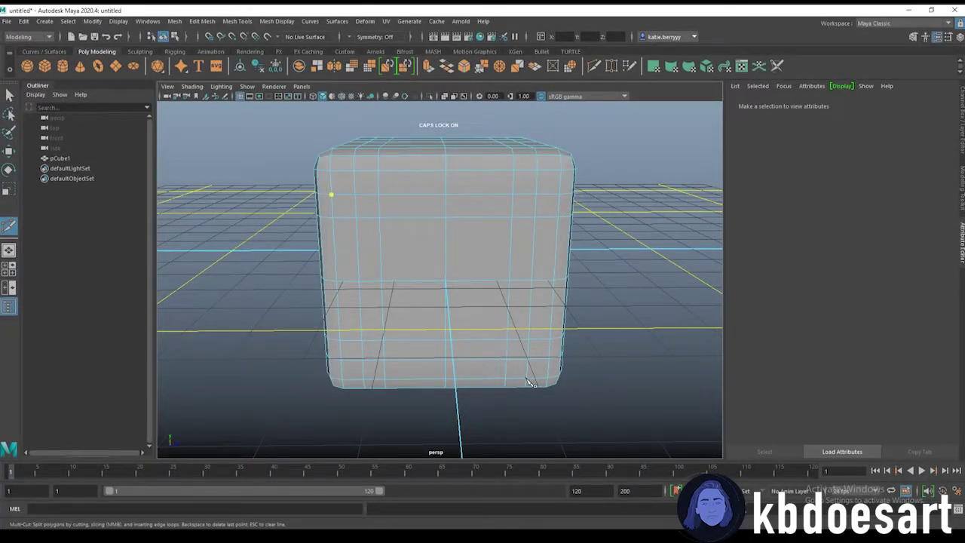
Step: Continue the diagonal Multi-Cut across the front face towards the new loop's crossing near the lower-right corner
scroll(530, 383, up, 4)
alt+middle_drag(530, 383, 477, 344)
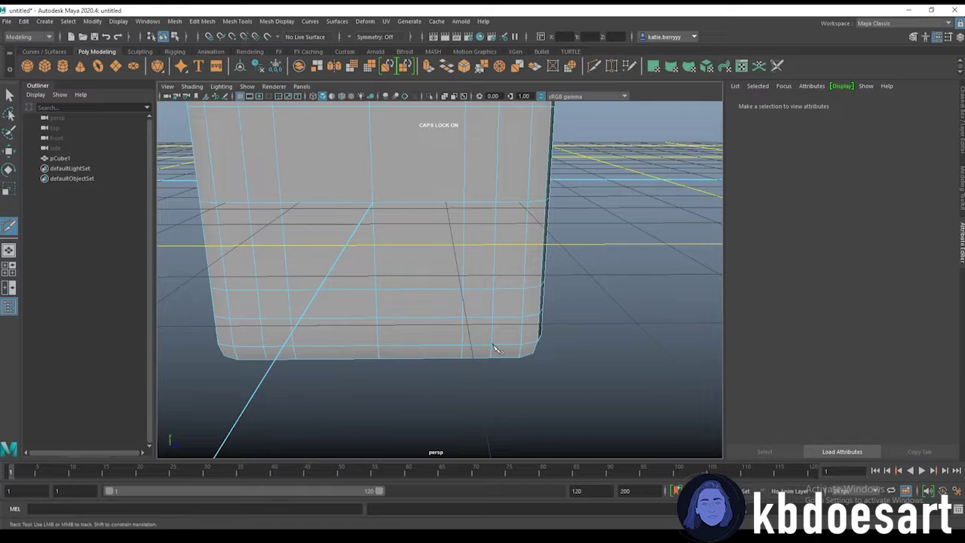
alt+drag(491, 349, 429, 268)
scroll(416, 280, up, 5)
scroll(523, 276, up, 6)
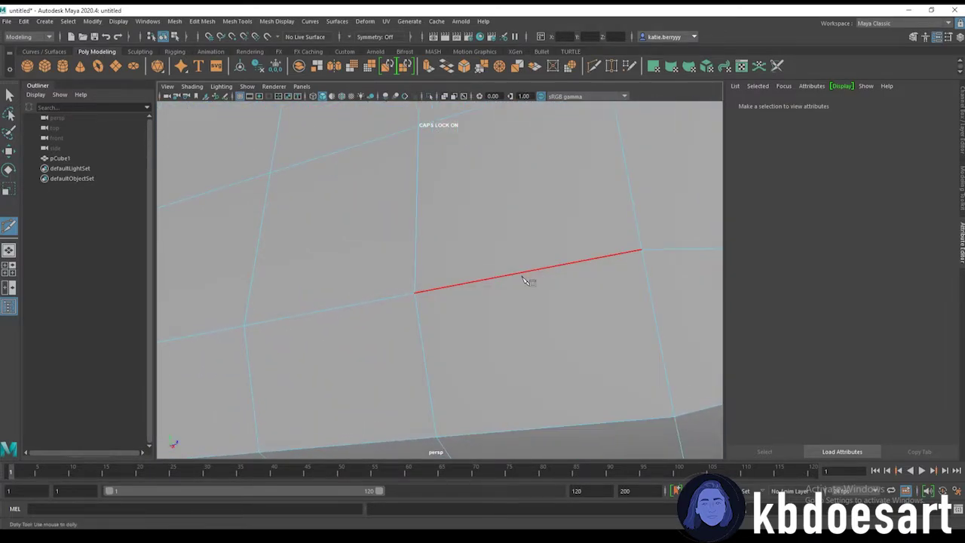
alt+drag(415, 295, 457, 274)
Step: Cut a diagonal edge across the side face from the new loop crossing near the upper-left corner to the one near the lower-right corner
alt+right_drag(544, 257, 307, 247)
alt+middle_drag(326, 186, 316, 298)
click(279, 186)
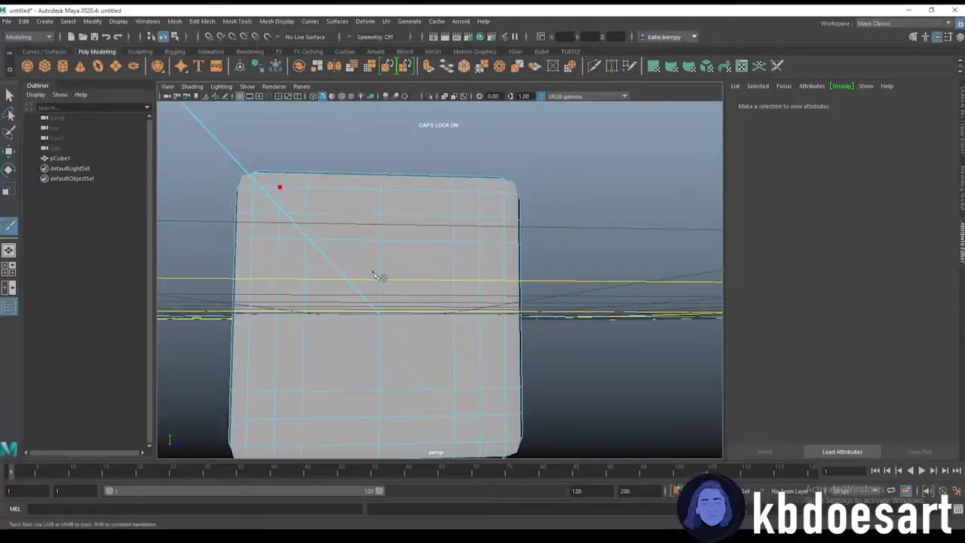
alt+middle_drag(415, 383, 371, 354)
alt+right_drag(371, 355, 513, 398)
alt+middle_drag(512, 398, 441, 245)
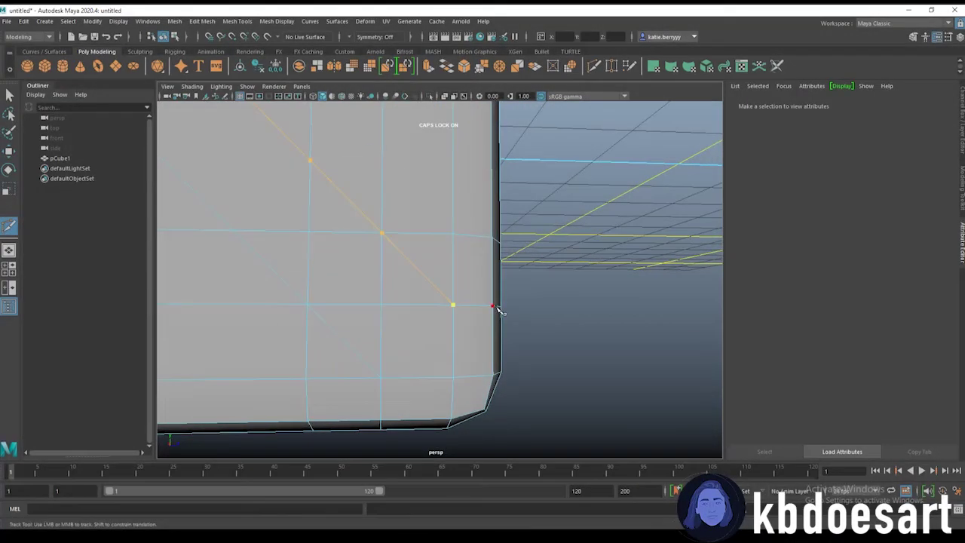
Step: Try to cut a diagonal edge across the next side face from near its lower-left corner towards the upper right, and undo the cut
alt+right_drag(551, 286, 213, 252)
alt+drag(483, 264, 261, 306)
alt+right_drag(261, 306, 498, 318)
alt+middle_drag(497, 318, 343, 383)
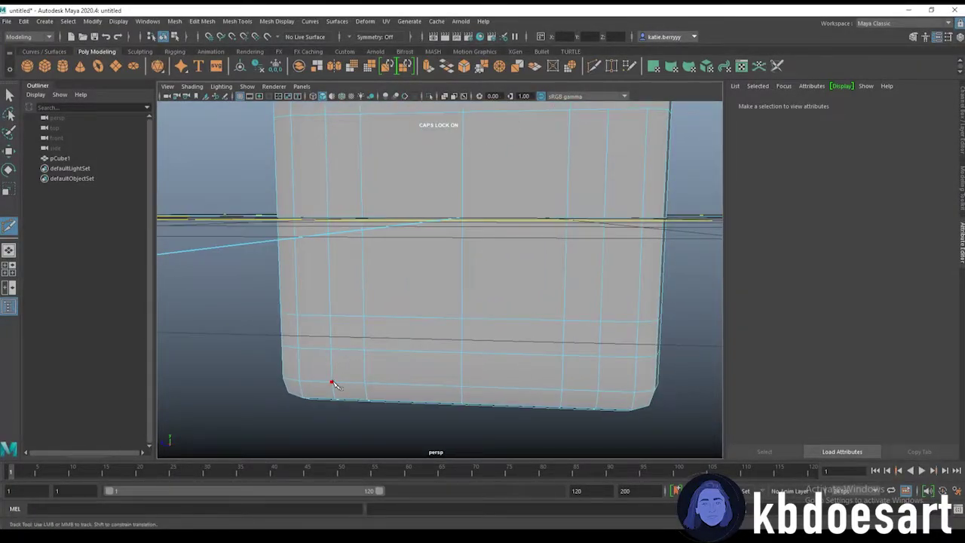
click(333, 383)
alt+middle_drag(562, 220, 493, 272)
scroll(531, 183, down, 1)
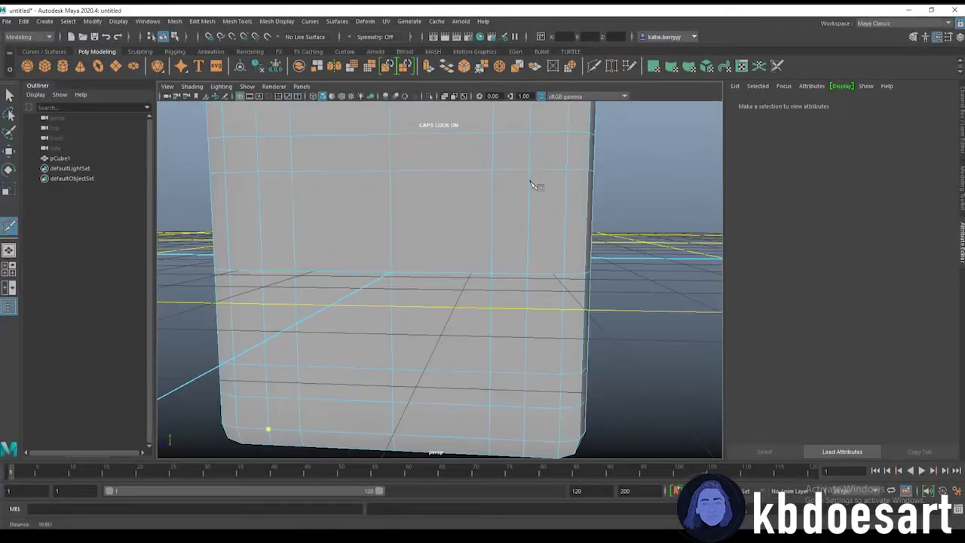
scroll(531, 182, down, 3)
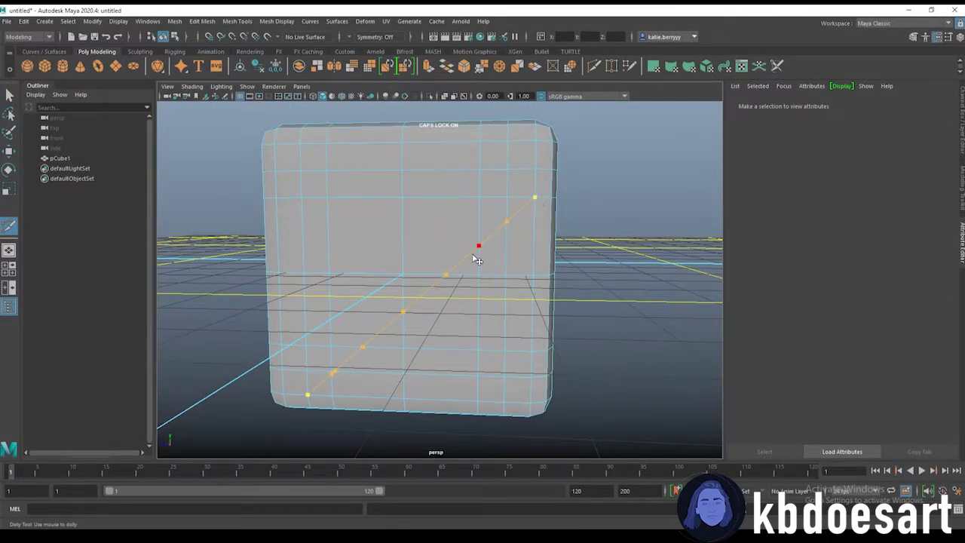
click(283, 370)
key(ctrl+z)
key(ctrl+z)
key(ctrl+z)
Step: Cut parallel diagonal edges across this side face between the loop crossings near its lower-left and upper-right corners, and finish cutting
ctrl+alt+drag(535, 141, 542, 164)
click(283, 369)
alt+drag(474, 303, 455, 294)
key(q)
Step: In face mode, select the face loop along the cube's beveled top edge and add the narrow face loop beside it
right_click(496, 191)
right_drag(497, 193, 493, 217)
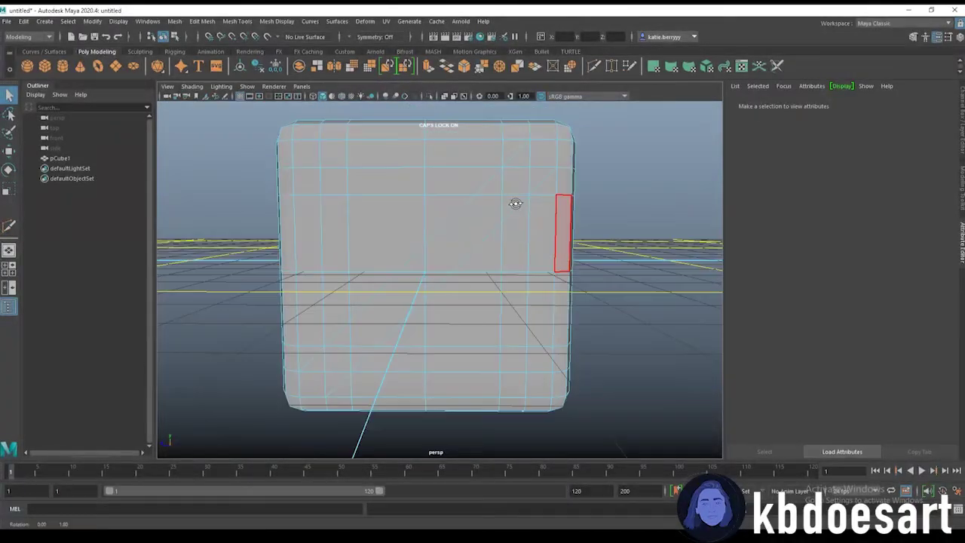
click(465, 144)
shift+double_click(405, 143)
alt+drag(405, 142, 430, 231)
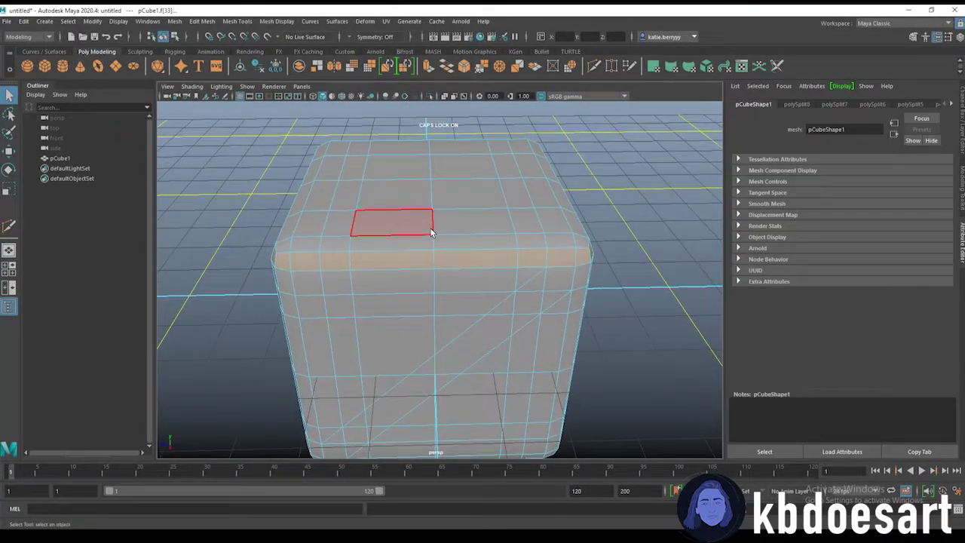
shift+click(454, 242)
shift+double_click(420, 242)
alt+drag(444, 266, 468, 273)
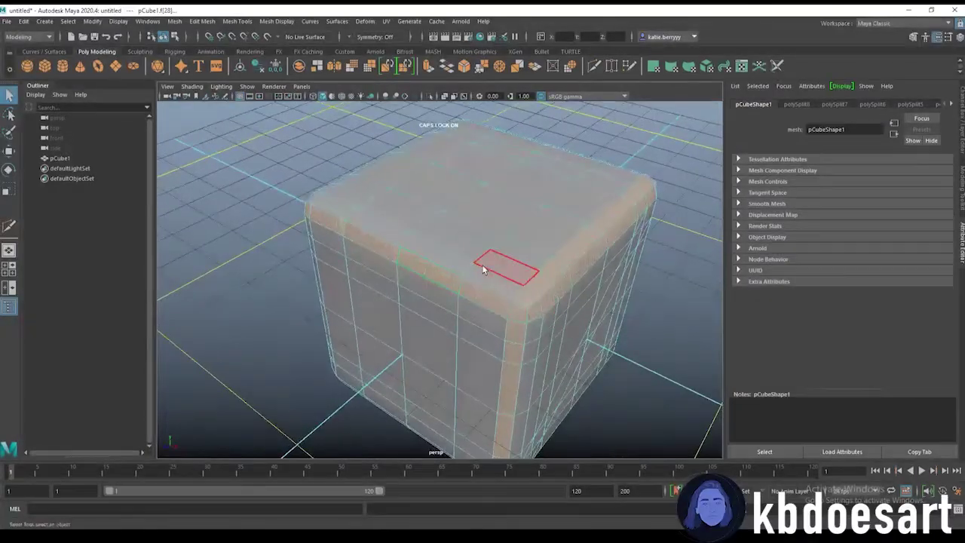
Step: Add the remaining border face loops along the cube's vertical corners and outer edges to the selection
alt+drag(347, 267, 447, 258)
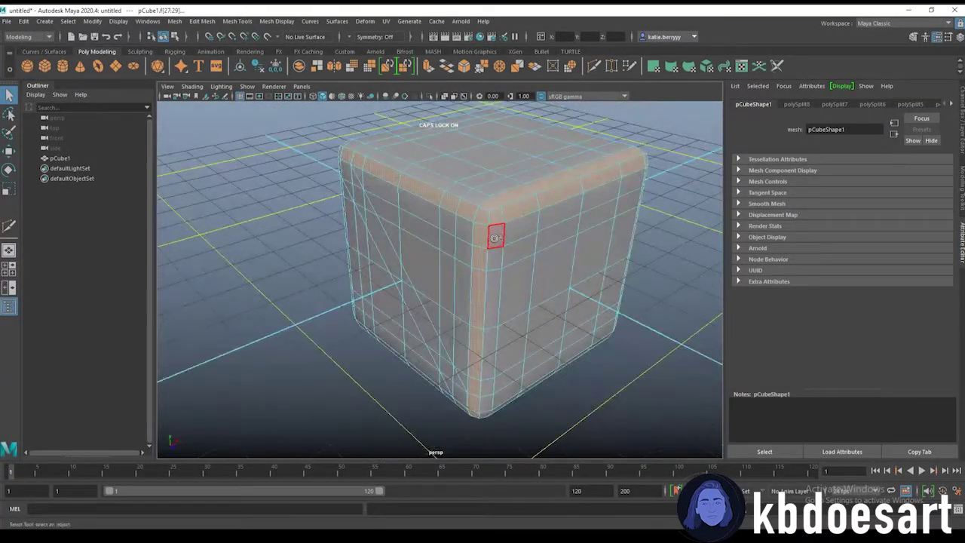
shift+double_click(495, 238)
alt+drag(452, 309, 271, 357)
shift+click(303, 293)
shift+double_click(379, 302)
alt+drag(565, 364, 665, 389)
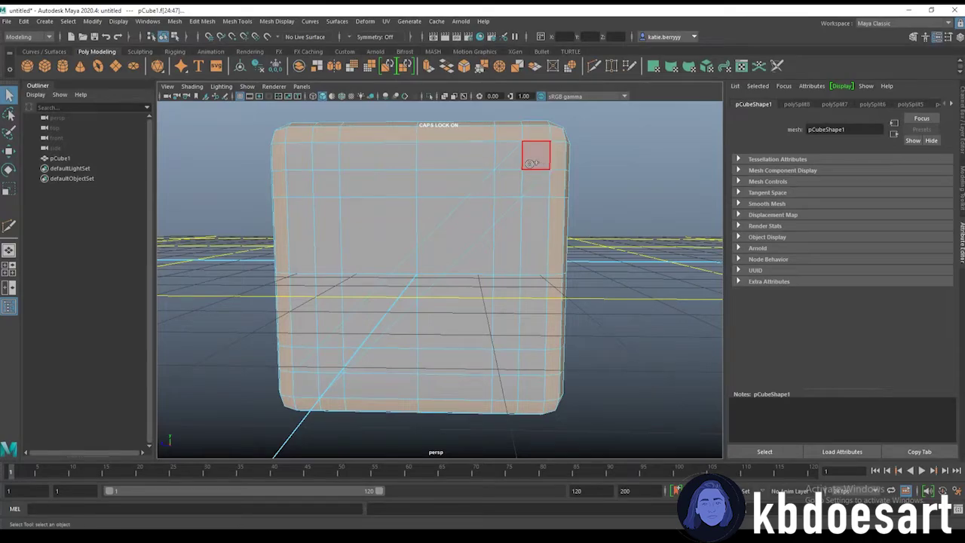
Step: Add the faces between the two diagonal cuts on the side face to the border selection
shift+click(413, 266)
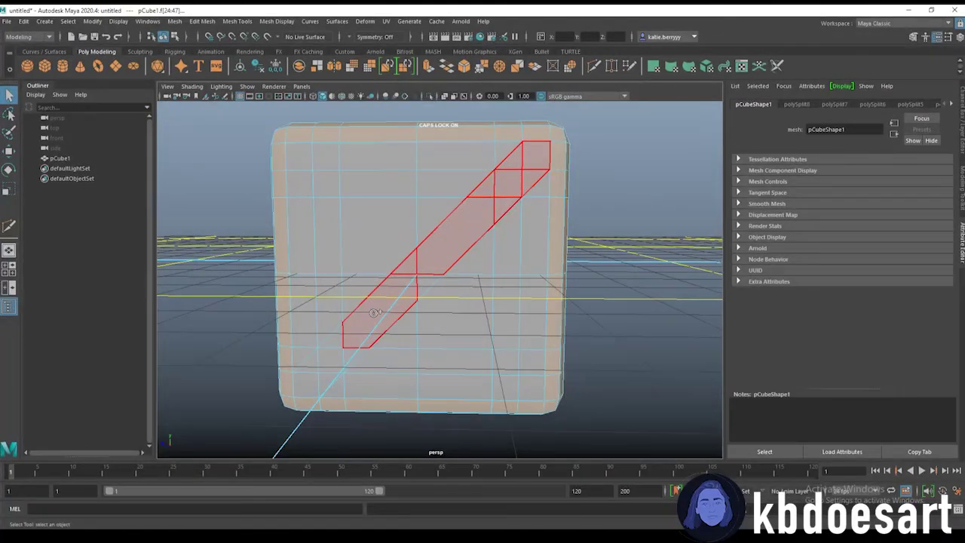
click(376, 343)
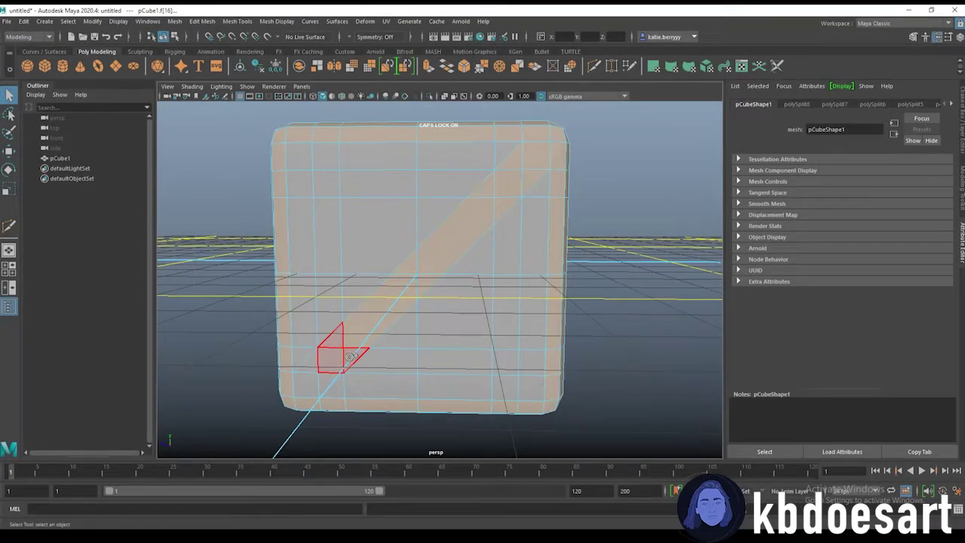
alt+drag(565, 332, 374, 336)
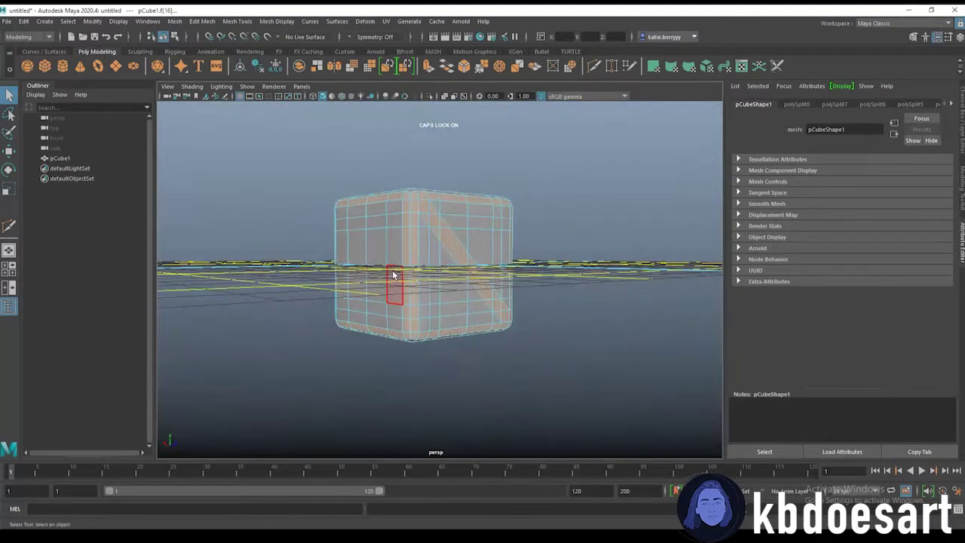
Step: Extrude the selected border and diagonal faces with a thickness of 0.25
key(ctrl+e)
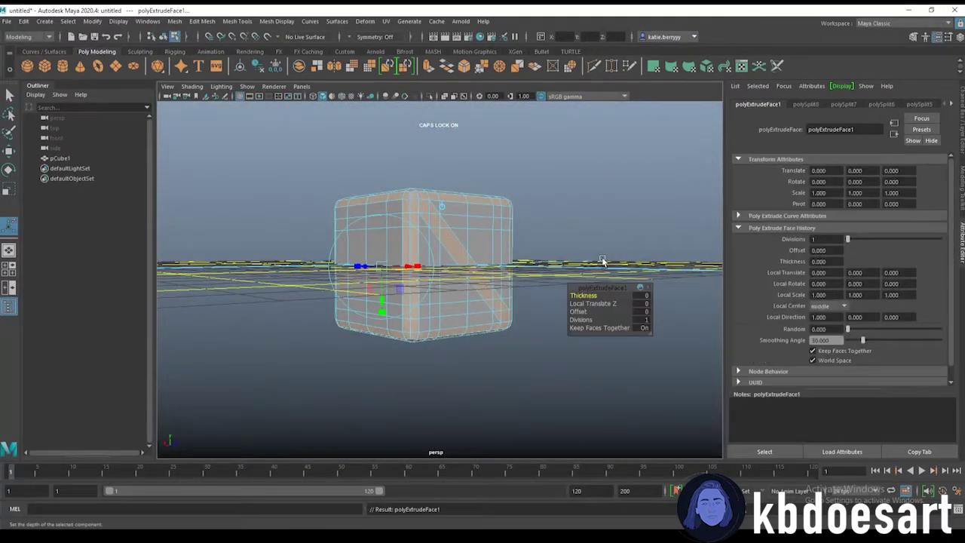
drag(588, 295, 597, 296)
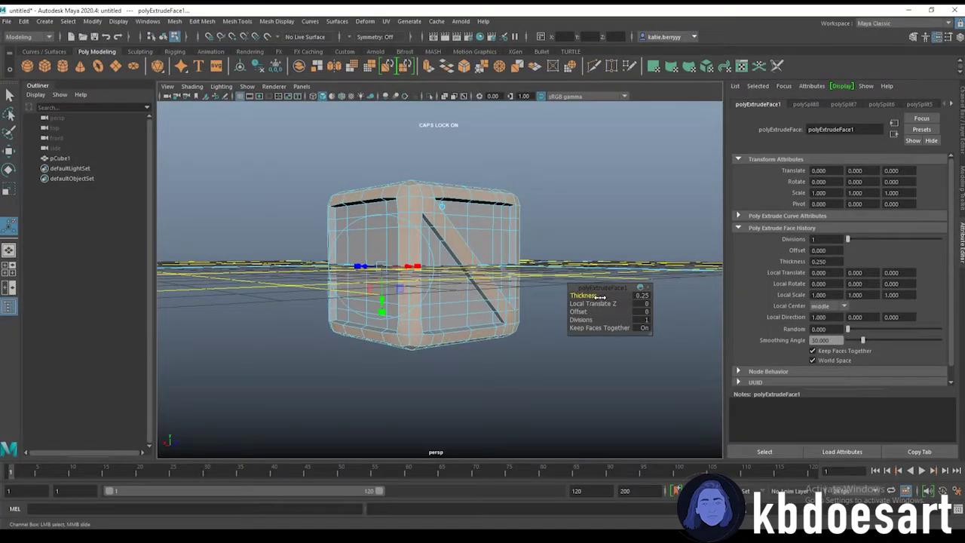
alt+drag(531, 290, 442, 256)
Step: Switch to edge mode and select the edges of the extruded border around the recessed side panel
right_drag(392, 215, 399, 247)
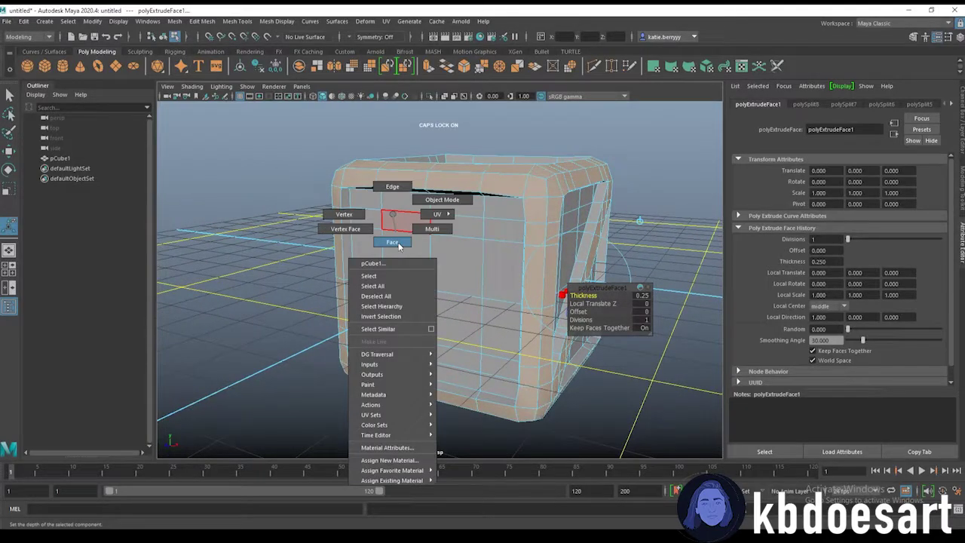
right_drag(391, 189, 391, 188)
alt+drag(391, 189, 472, 218)
click(487, 199)
alt+drag(595, 247, 544, 236)
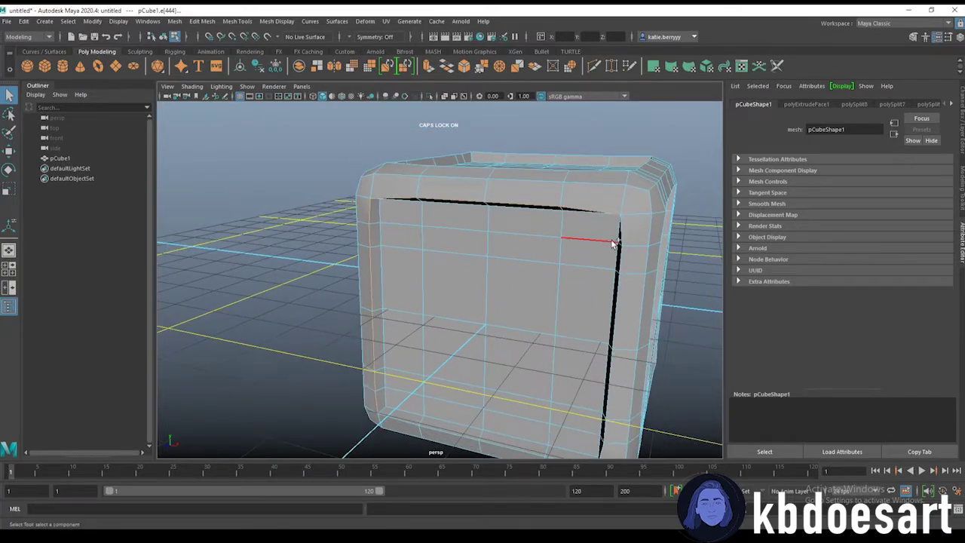
alt+drag(622, 239, 445, 358)
scroll(446, 358, up, 4)
alt+middle_drag(446, 358, 438, 284)
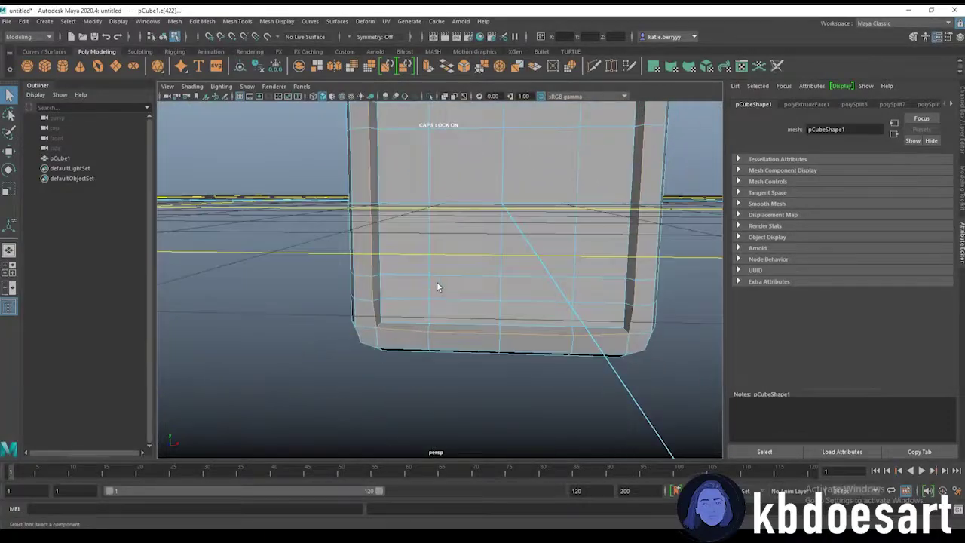
Step: Add the extruded border edges on the cube's other sides and its underside to the edge selection
alt+drag(438, 284, 338, 323)
alt+middle_drag(422, 230, 424, 295)
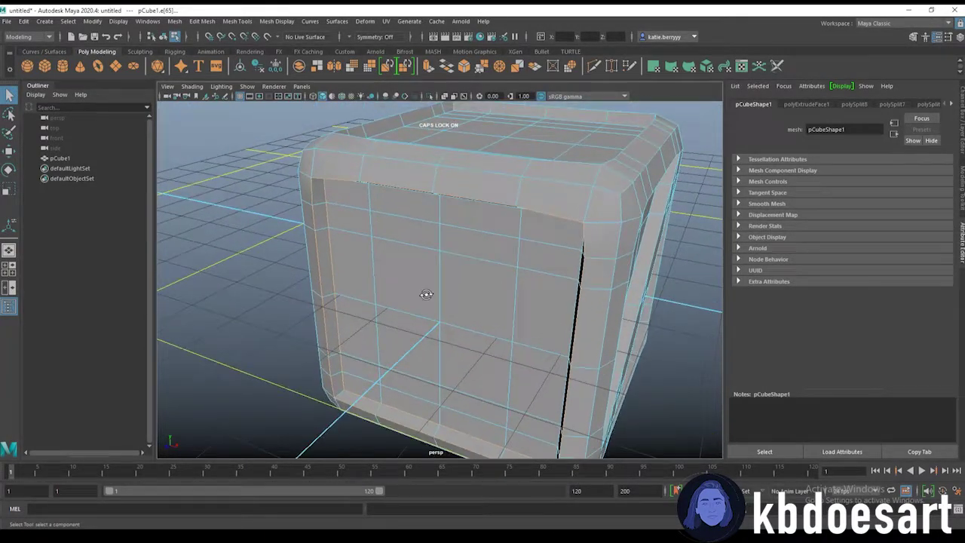
alt+drag(424, 294, 385, 129)
alt+drag(457, 169, 430, 336)
shift+double_click(391, 282)
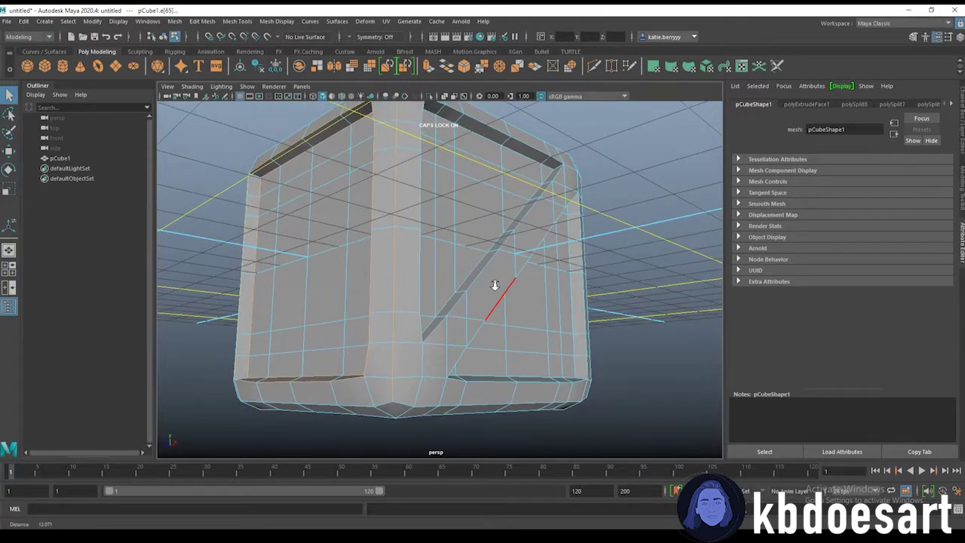
scroll(490, 287, down, 2)
alt+drag(407, 387, 465, 126)
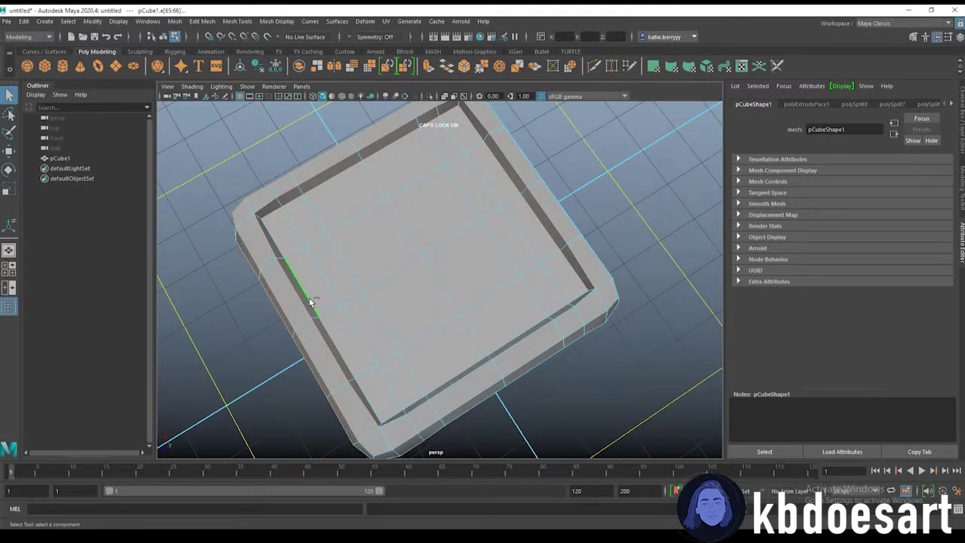
alt+drag(463, 372, 476, 256)
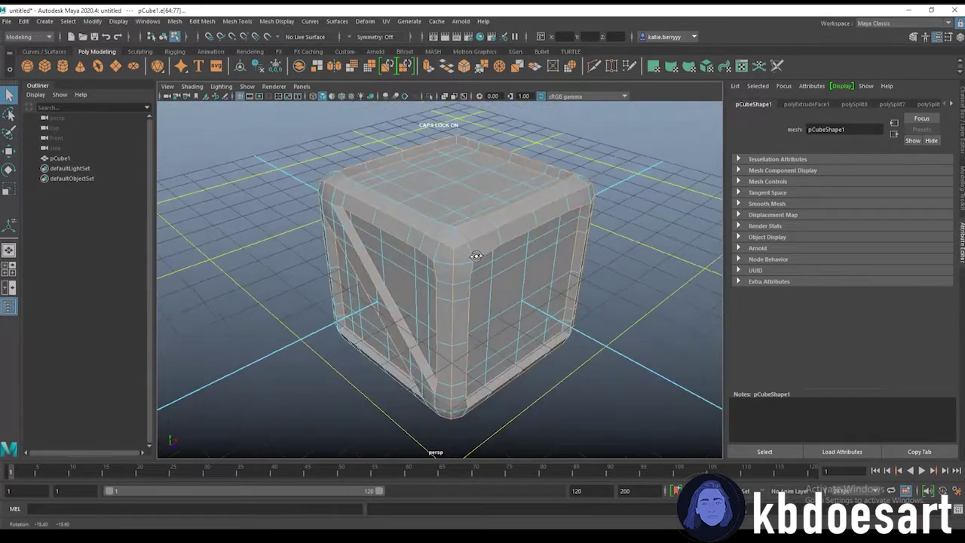
Step: Examine the edge selection around the whole cube in wireframe display, and restore the shaded display
click(314, 97)
click(332, 98)
click(313, 97)
mouse_move(422, 248)
alt+mouse_down()
mouse_move(443, 234)
mouse_move(422, 230)
mouse_move(331, 113)
alt+mouse_up()
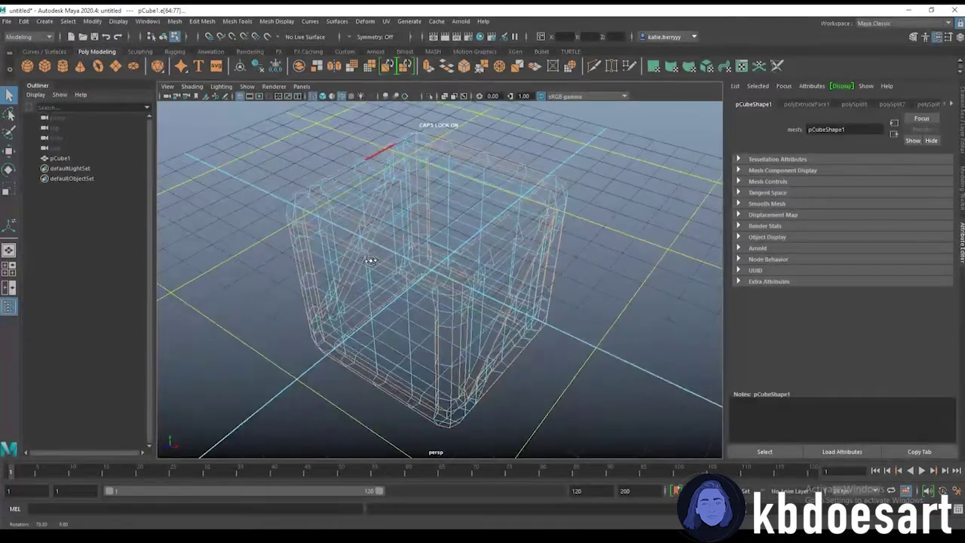
click(322, 96)
mouse_move(434, 253)
alt+mouse_down()
mouse_move(448, 263)
mouse_move(338, 252)
mouse_move(457, 205)
mouse_move(435, 248)
mouse_move(438, 280)
alt+mouse_up()
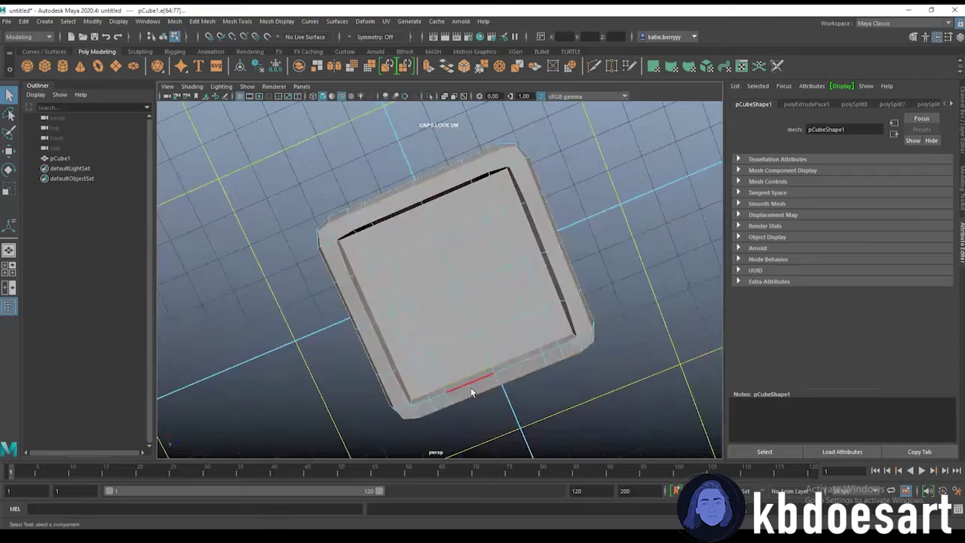
alt+drag(541, 386, 423, 379)
key(alt+x)
key(alt+x)
Step: Bevel the selected edges with 2 segments and a fraction of 0.64, and show the cube in smooth preview
key(ctrl+b)
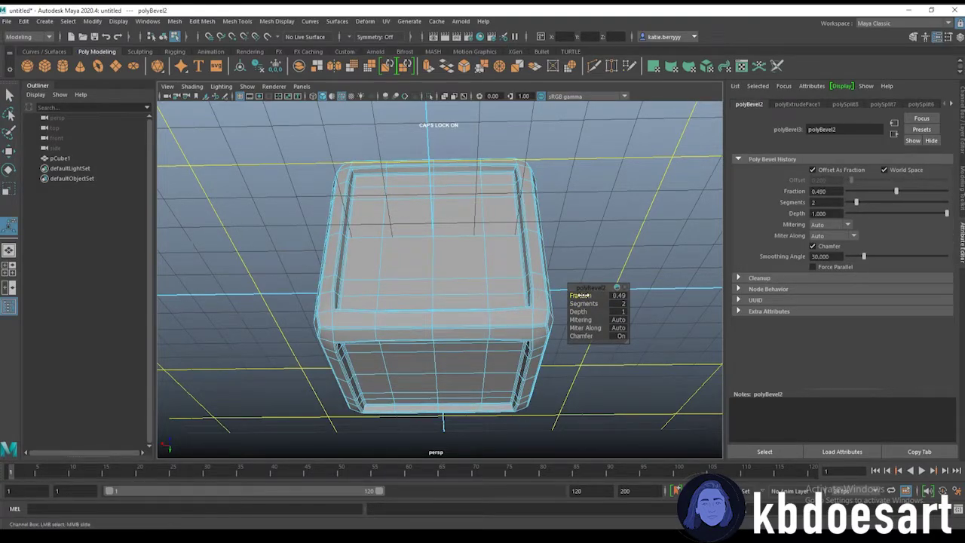
drag(582, 295, 593, 294)
alt+drag(506, 388, 449, 342)
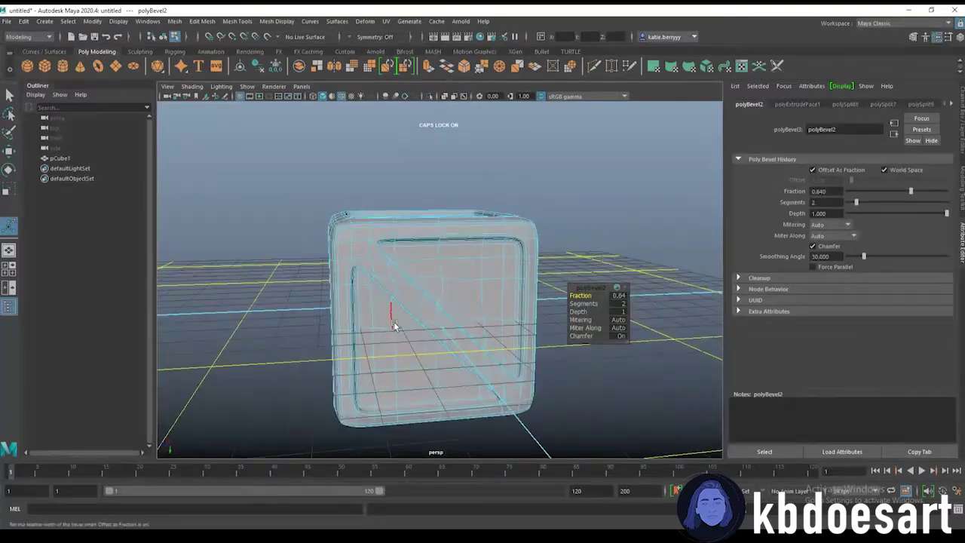
key(3)
alt+drag(449, 304, 422, 335)
mouse_move(445, 274)
right_down()
mouse_move(447, 289)
mouse_move(447, 275)
right_up()
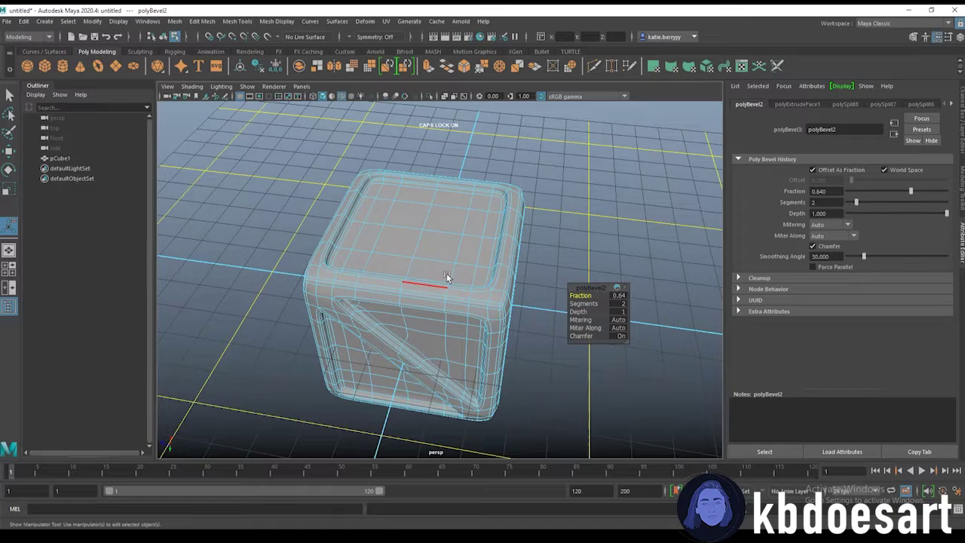
Step: Set the bevel fraction to 0.15 and compare the cube with and without smooth preview
drag(581, 295, 561, 295)
alt+drag(424, 373, 444, 337)
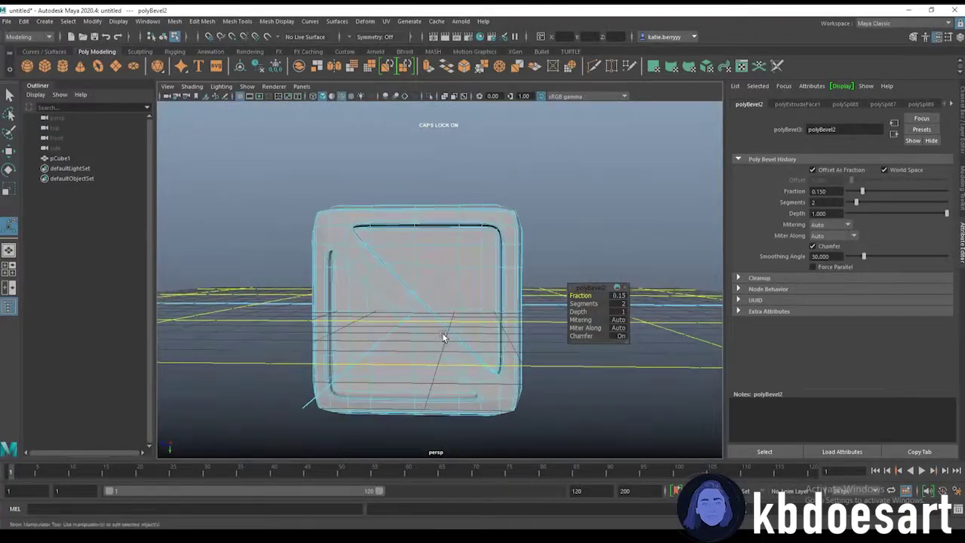
key(1)
key(3)
key(1)
Step: Return to object mode and examine the deselected, smoothed cube from several sides without its wireframe overlay
right_drag(462, 227, 505, 215)
alt+drag(497, 406, 494, 331)
click(495, 335)
alt+drag(517, 379, 495, 364)
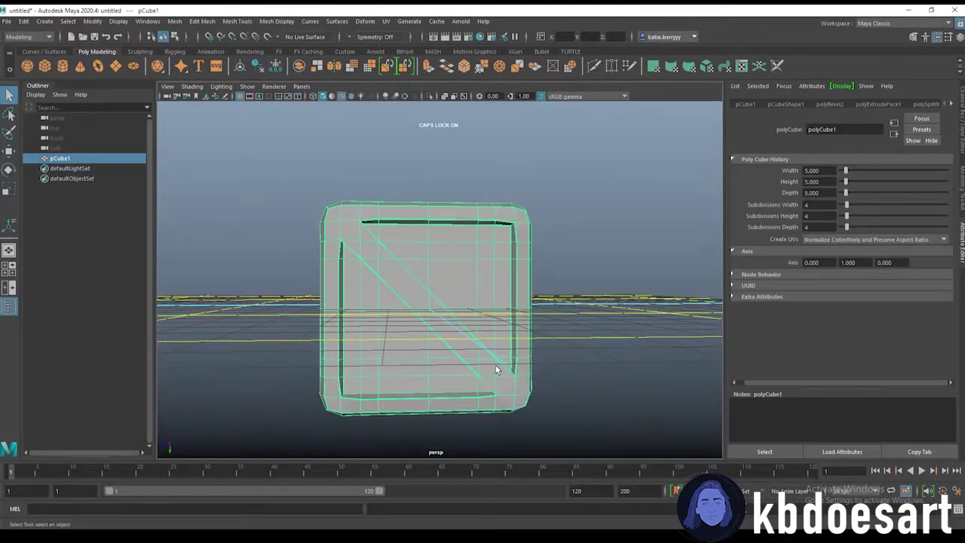
click(586, 366)
alt+drag(586, 367, 465, 354)
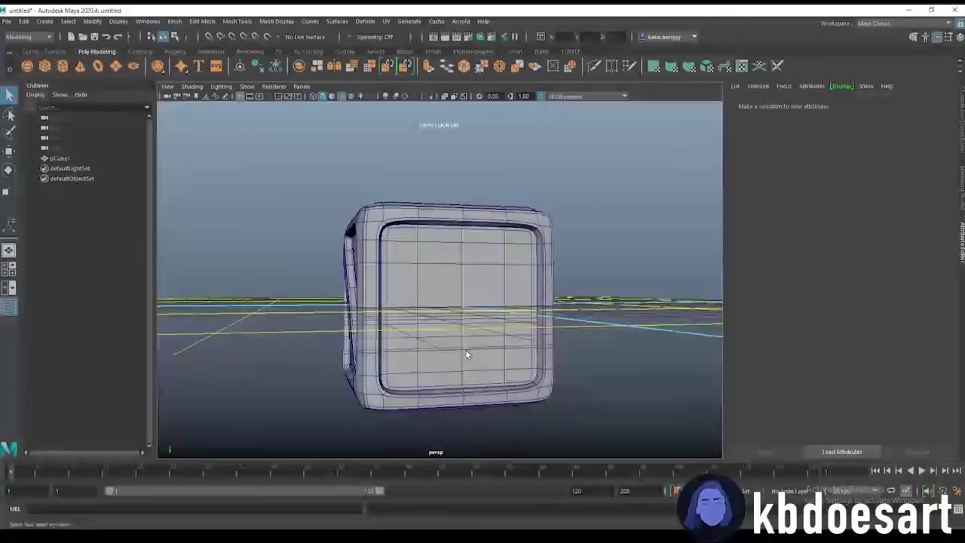
click(338, 95)
mouse_move(498, 309)
alt+mouse_down()
mouse_move(540, 297)
mouse_move(424, 331)
mouse_move(478, 282)
mouse_move(397, 282)
mouse_move(523, 254)
mouse_move(444, 279)
alt+mouse_up()
mouse_move(453, 313)
alt+mouse_down()
mouse_move(437, 308)
mouse_move(538, 323)
mouse_move(464, 320)
alt+mouse_up()
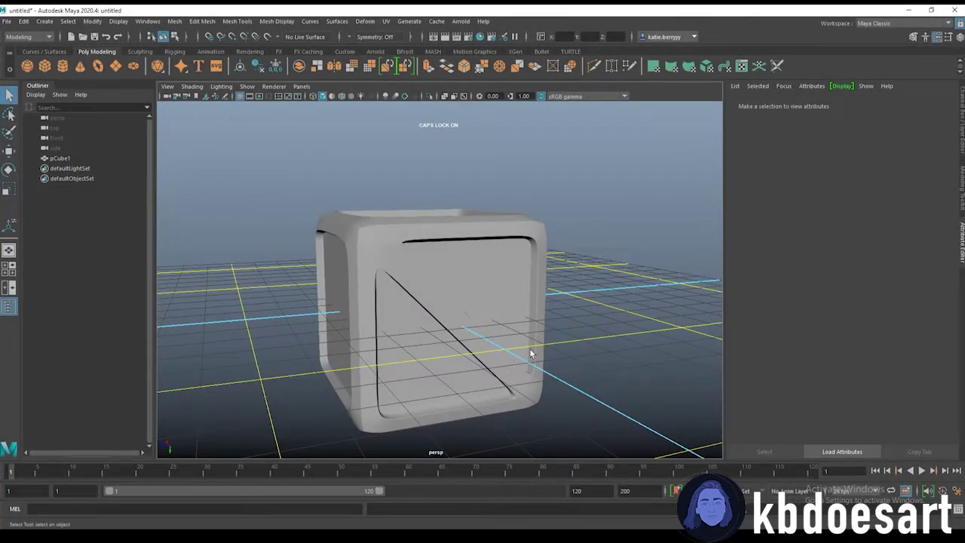
alt+drag(530, 349, 467, 278)
Step: Select the cube and assign it a new aiStandardSurface material
click(430, 274)
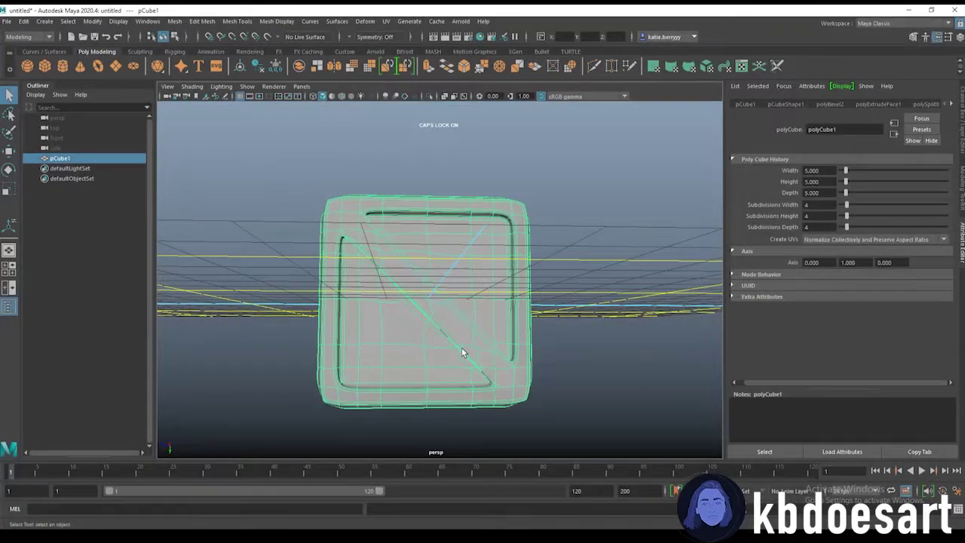
alt+drag(462, 352, 441, 293)
right_click(482, 252)
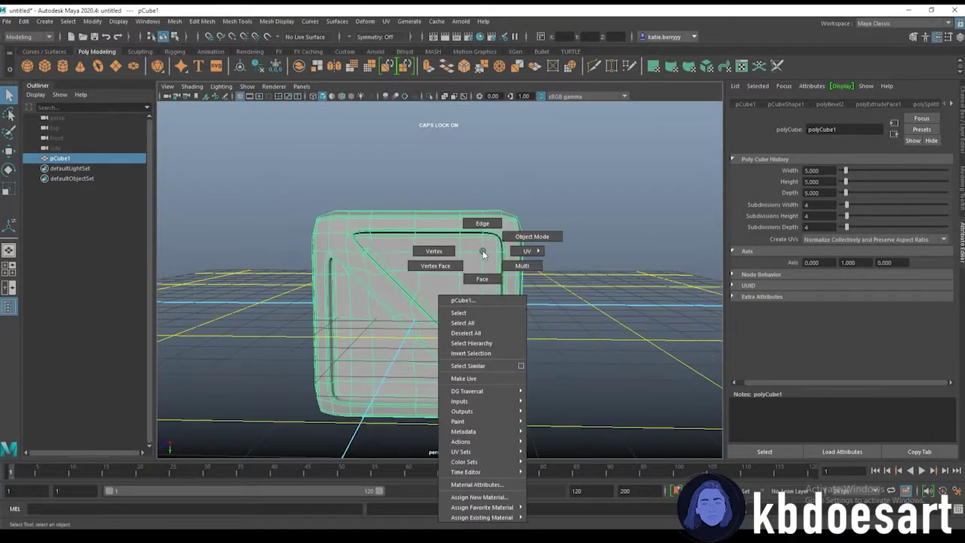
click(478, 497)
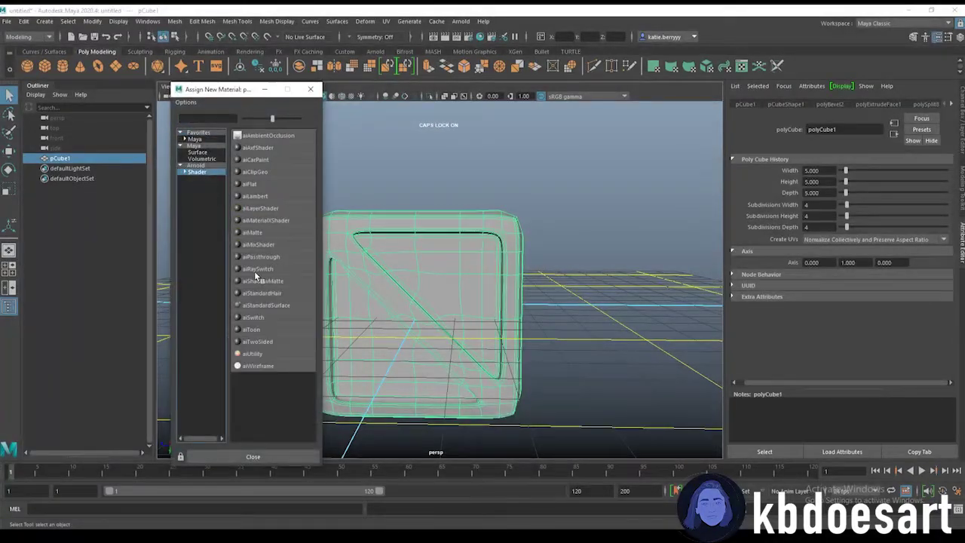
click(281, 303)
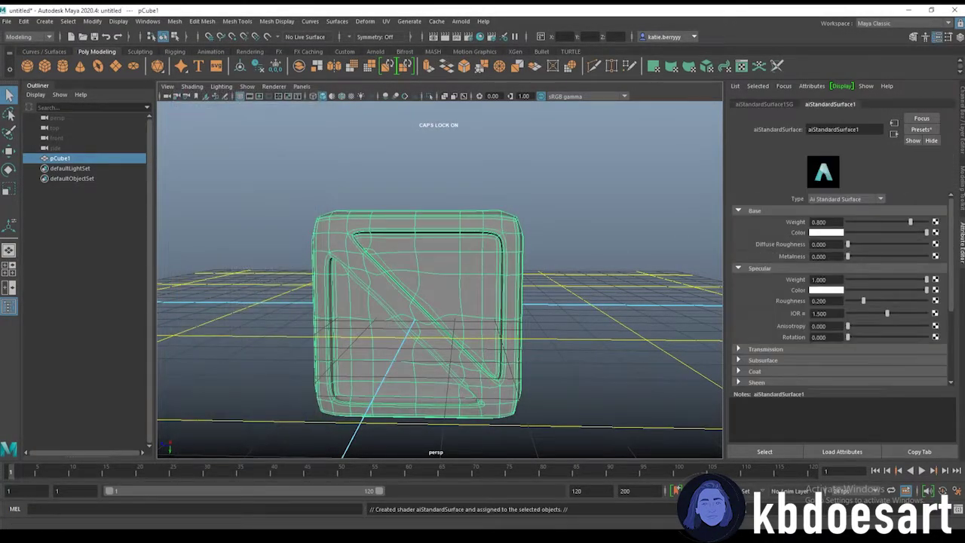
Step: Map a Wood texture to the base color of the cube's aiStandardSurface material
click(935, 232)
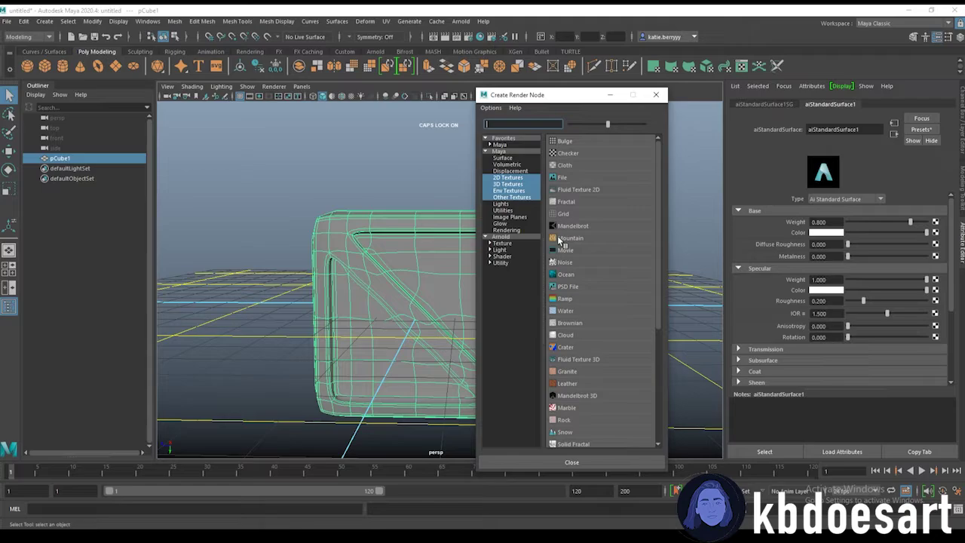
scroll(590, 355, down, 5)
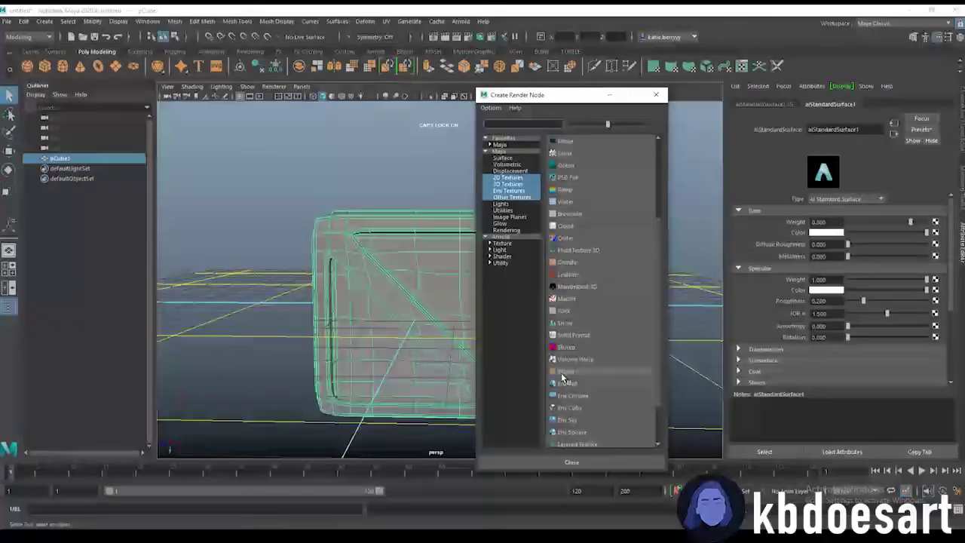
click(561, 371)
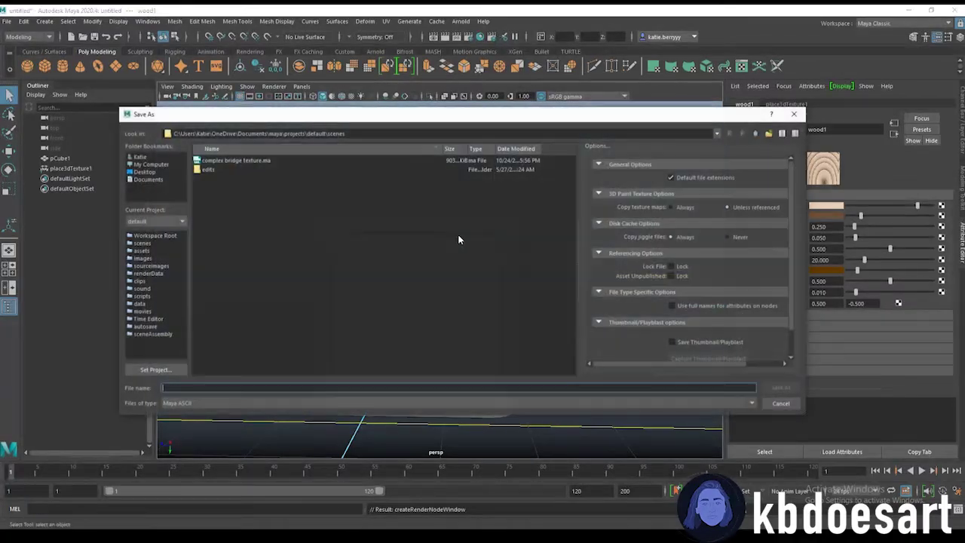
Step: Save the scene as CRATE in the Downloads folder as a Maya ASCII file
key(ctrl+shift+s)
text(CRATE)
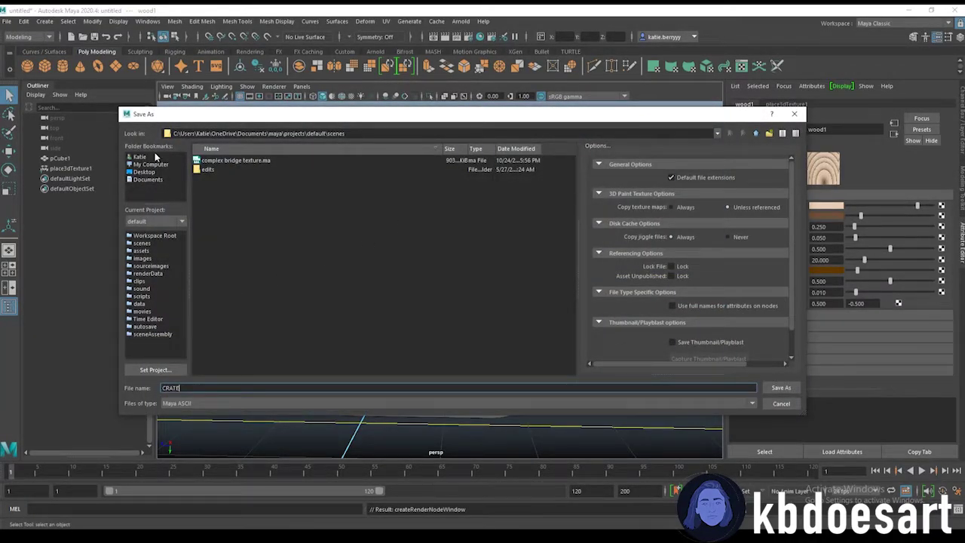
click(152, 156)
double_click(225, 224)
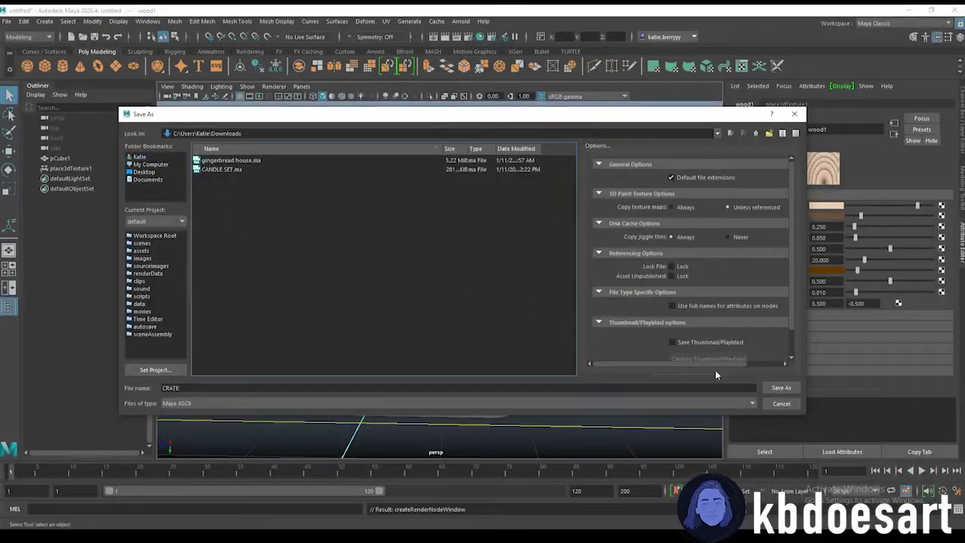
click(781, 387)
Step: Open the Arnold RenderView and add a skydome light to the scene, closing the render window again
click(461, 21)
click(483, 38)
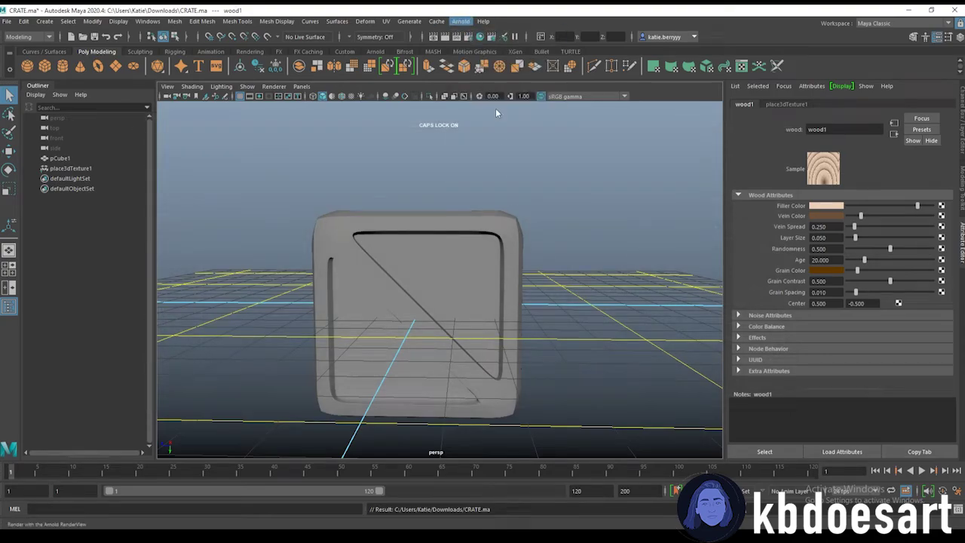
click(374, 51)
drag(161, 70, 156, 116)
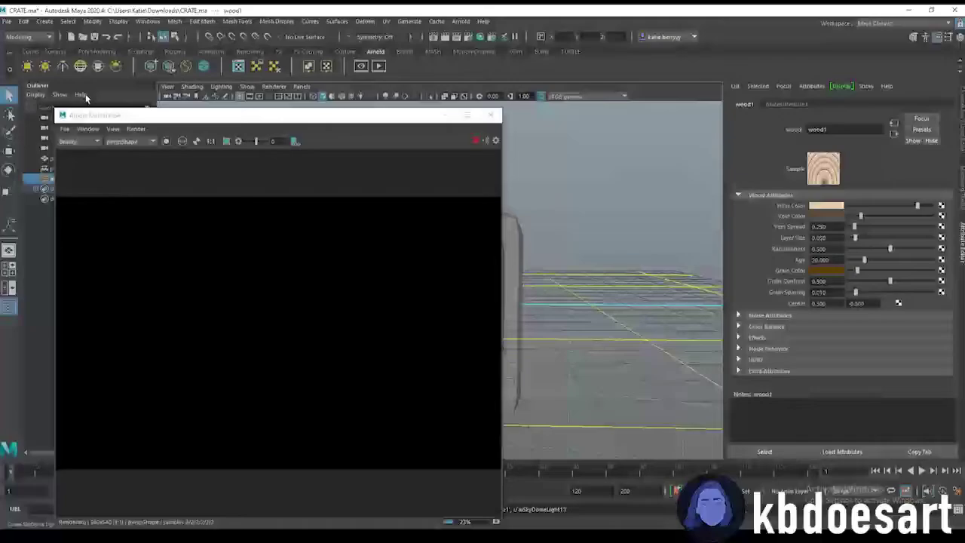
drag(332, 115, 283, 80)
click(444, 80)
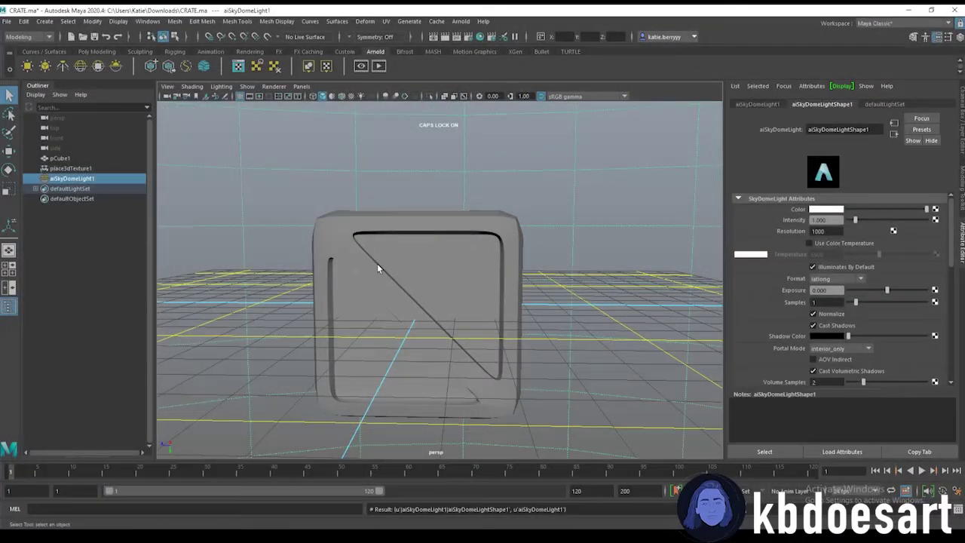
Step: Select the cube, switch to the browser and open the Poly Haven textures page in a new tab
click(334, 310)
key(alt+Tab)
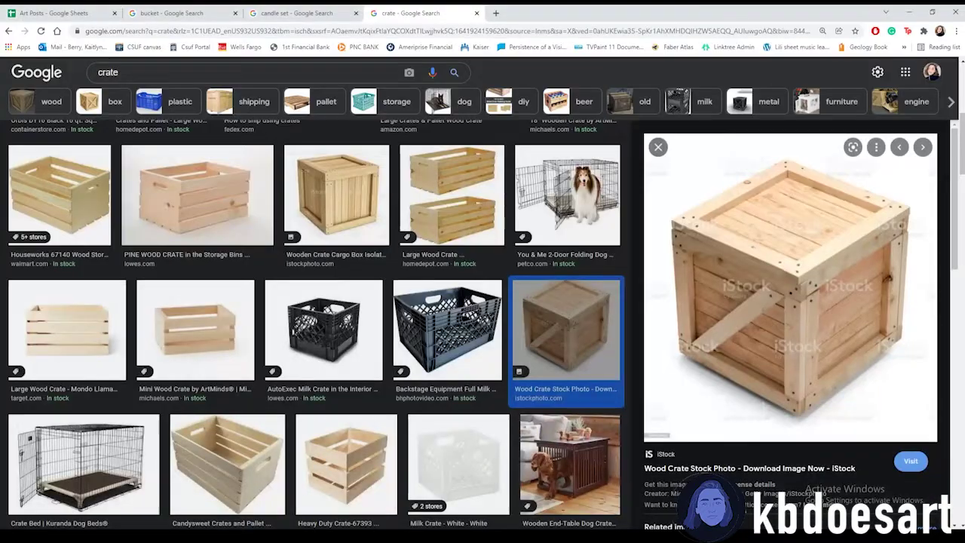
click(497, 12)
text(TEX)
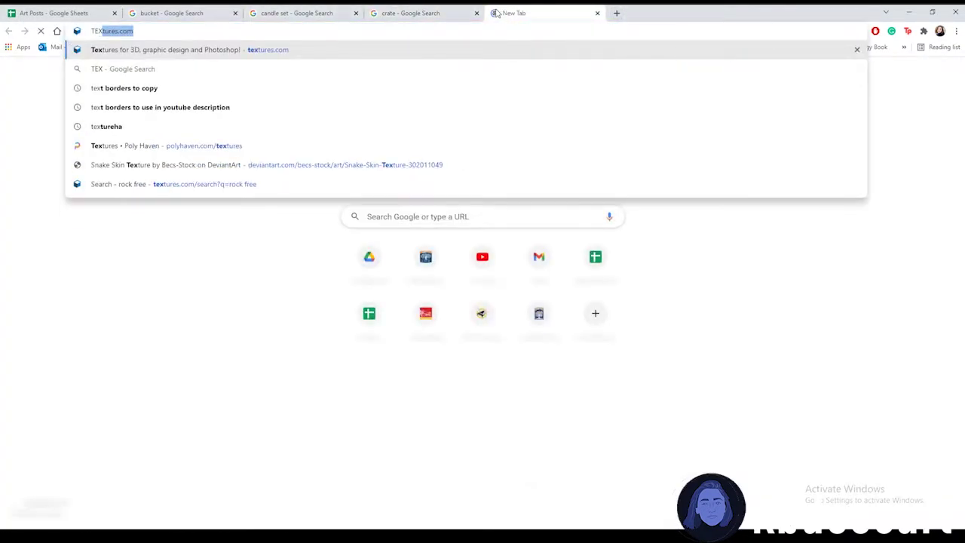
key(Return)
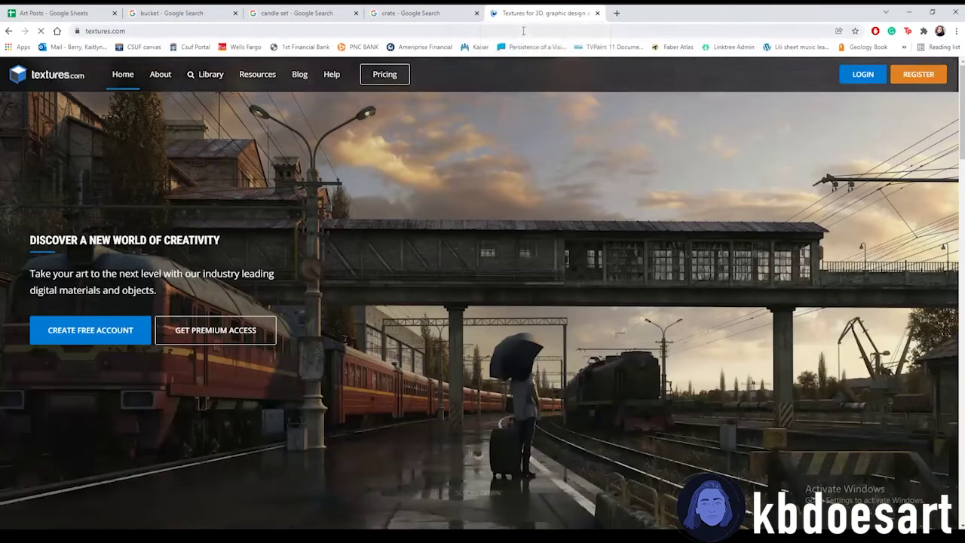
click(524, 31)
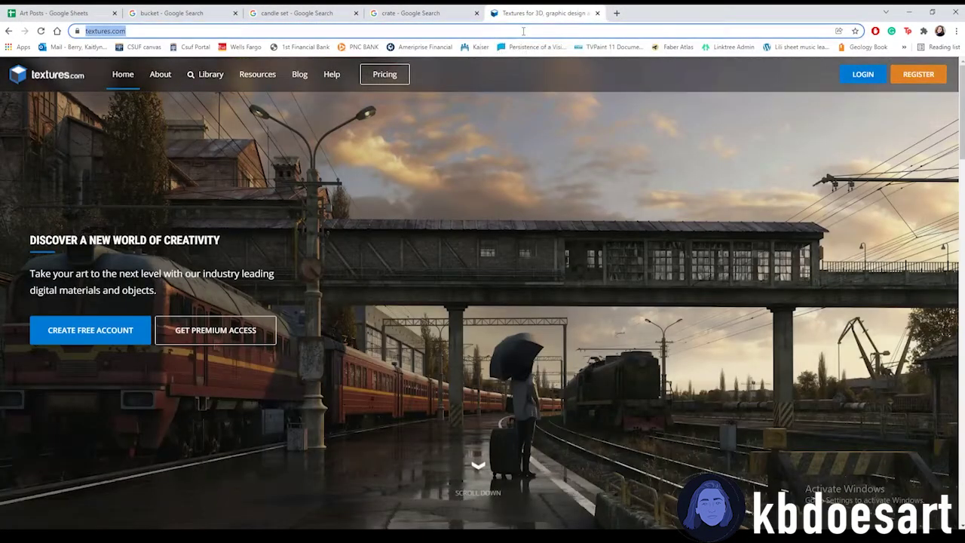
text(poly)
key(Return)
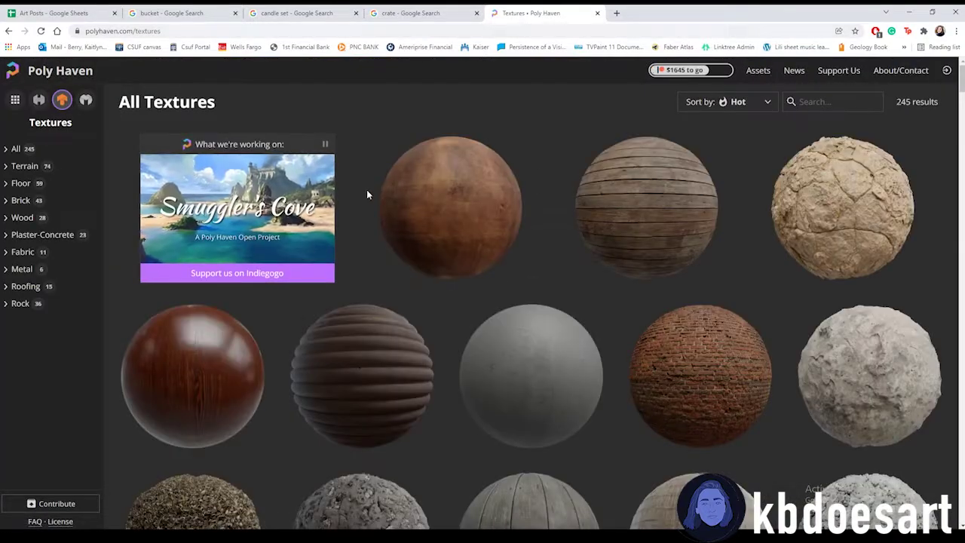
Step: Browse the Wood category on Poly Haven and open the Plywood texture
click(22, 217)
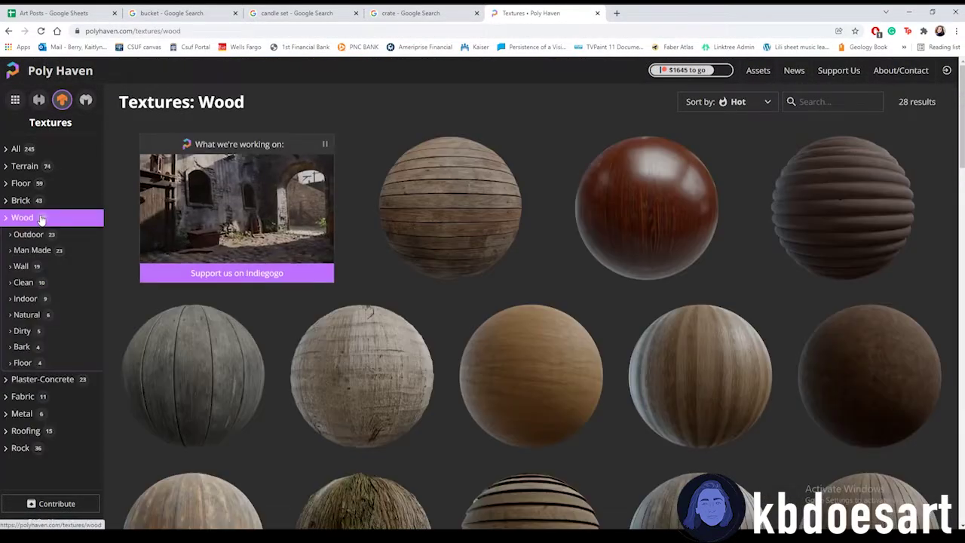
scroll(588, 273, down, 2)
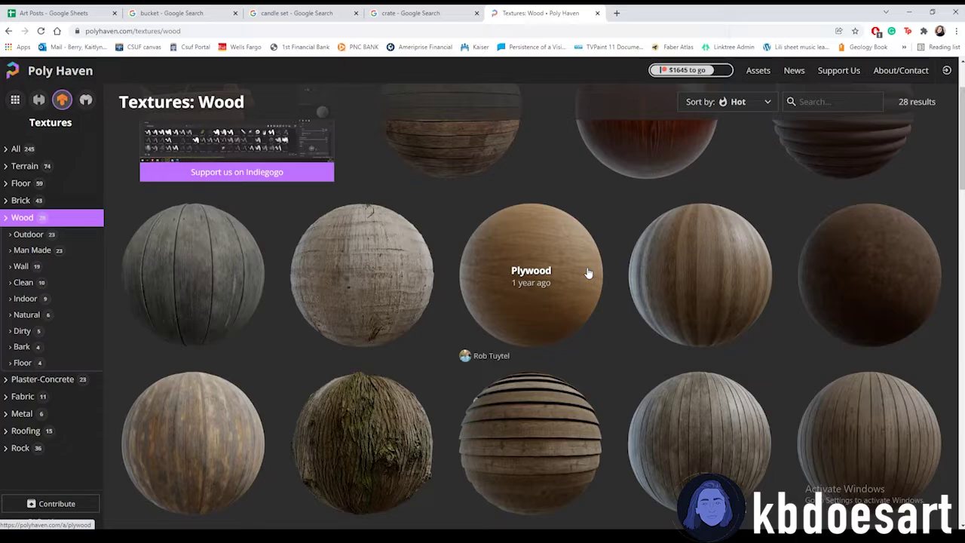
scroll(366, 312, down, 6)
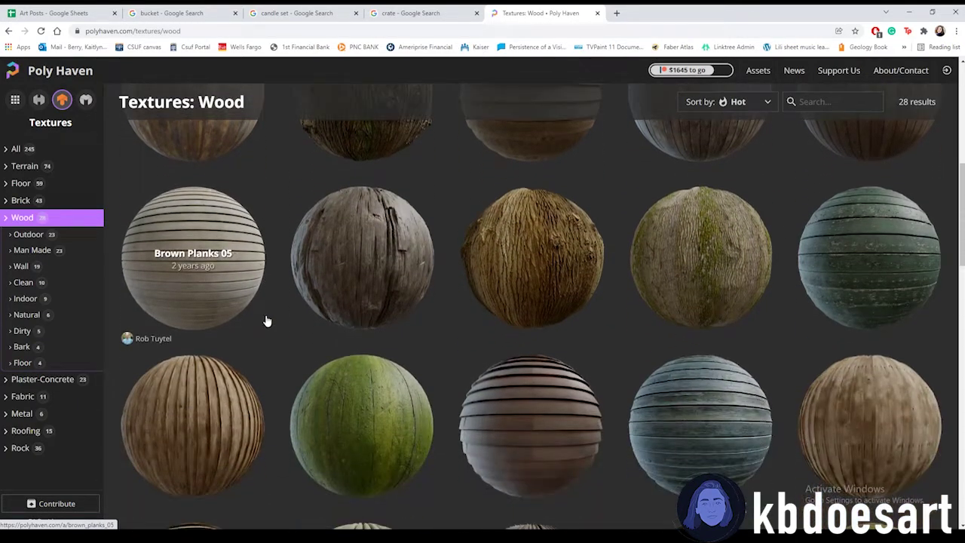
scroll(265, 320, down, 3)
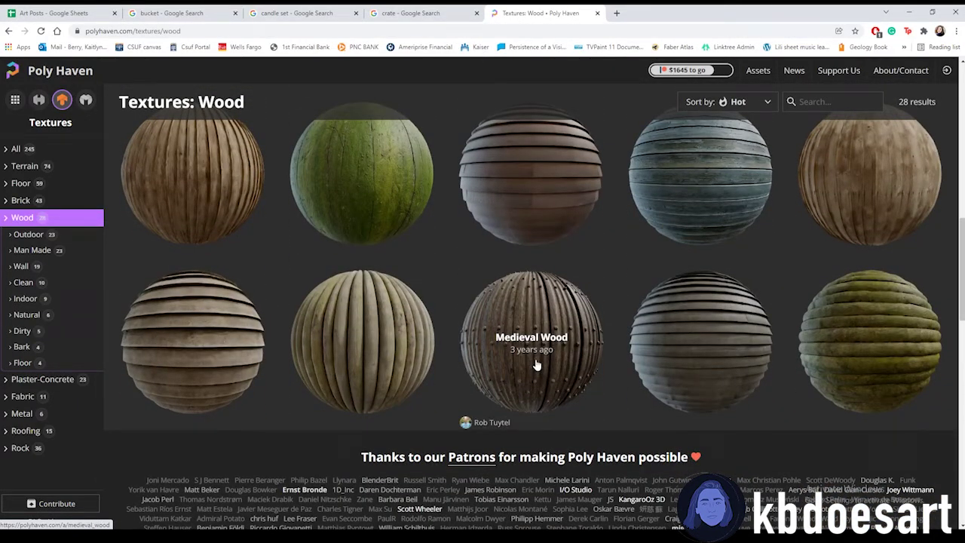
scroll(828, 374, up, 5)
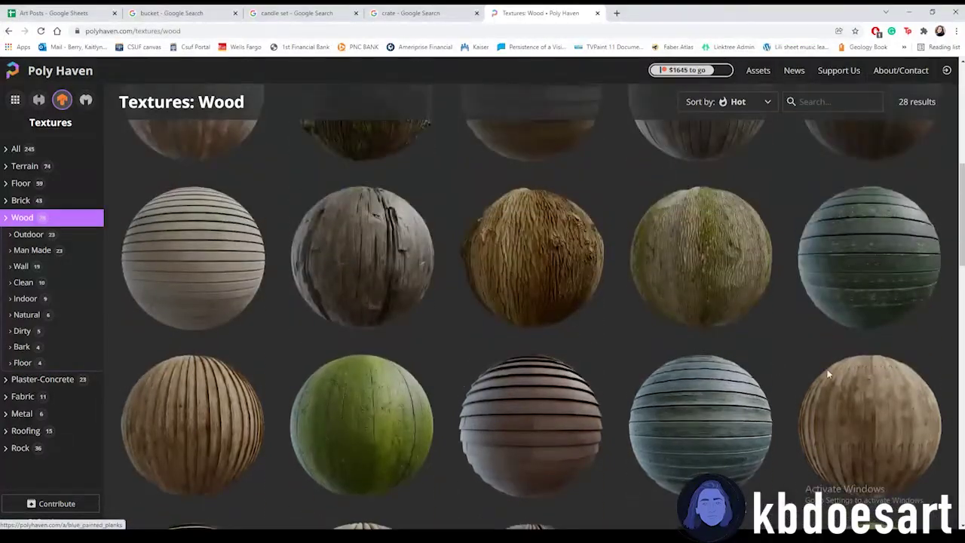
scroll(907, 399, up, 5)
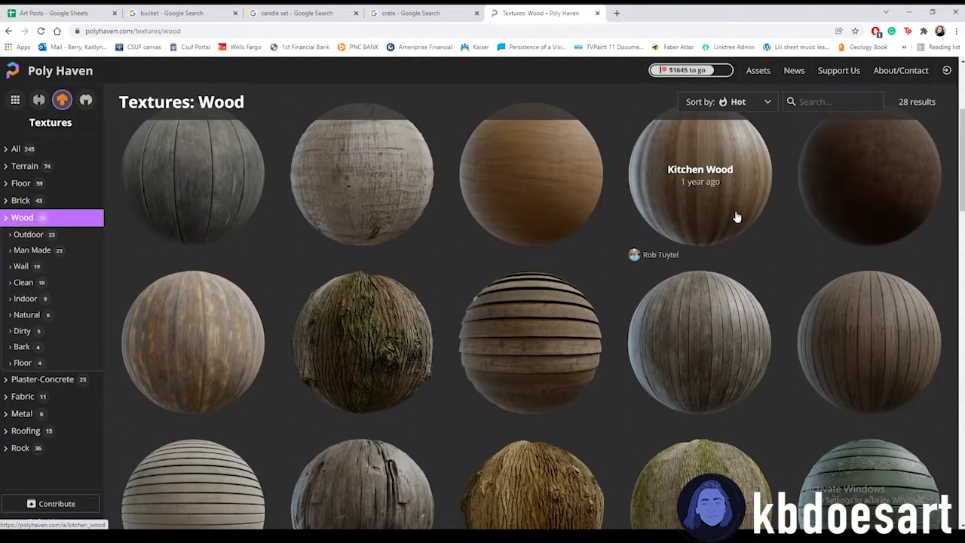
scroll(664, 249, up, 2)
scroll(595, 361, up, 1)
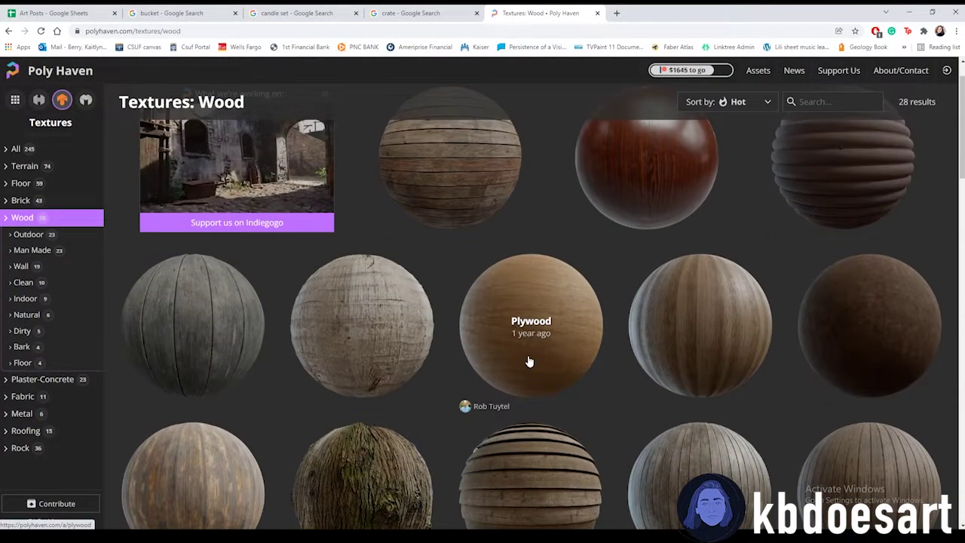
click(532, 290)
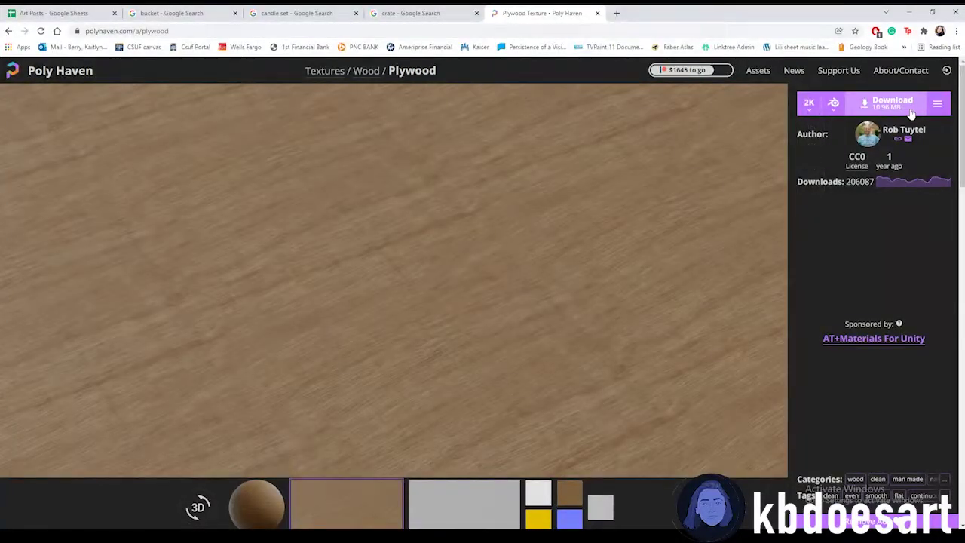
Step: Download the Plywood texture at 2K resolution in Blend format
click(937, 110)
click(940, 105)
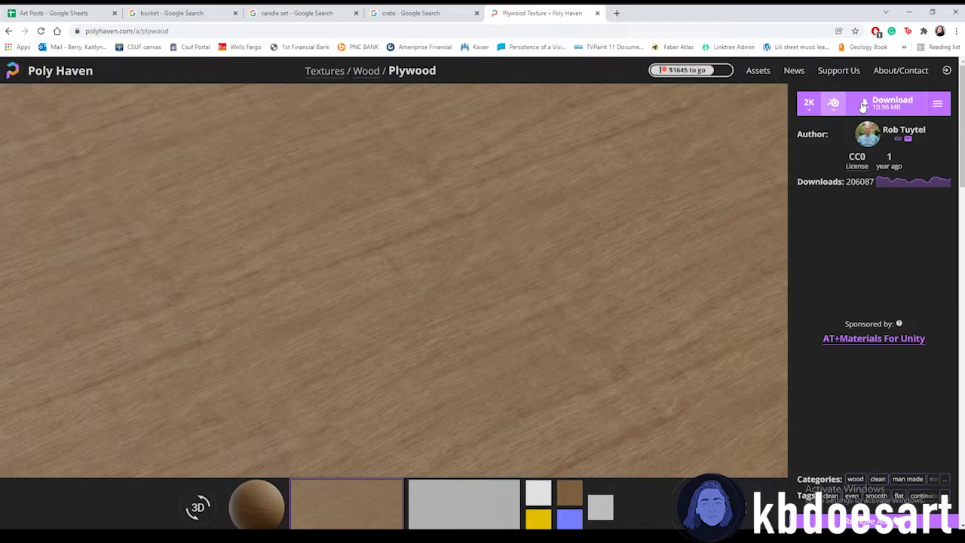
click(833, 104)
click(850, 124)
click(890, 103)
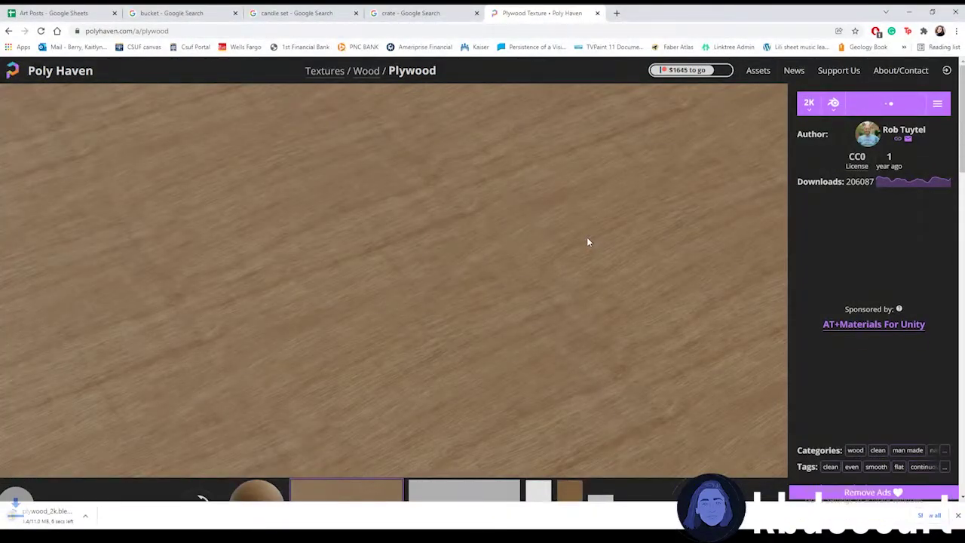
Step: Switch to the Downloads folder and extract plywood_2k.blend.zip to its default location
key(alt+Tab)
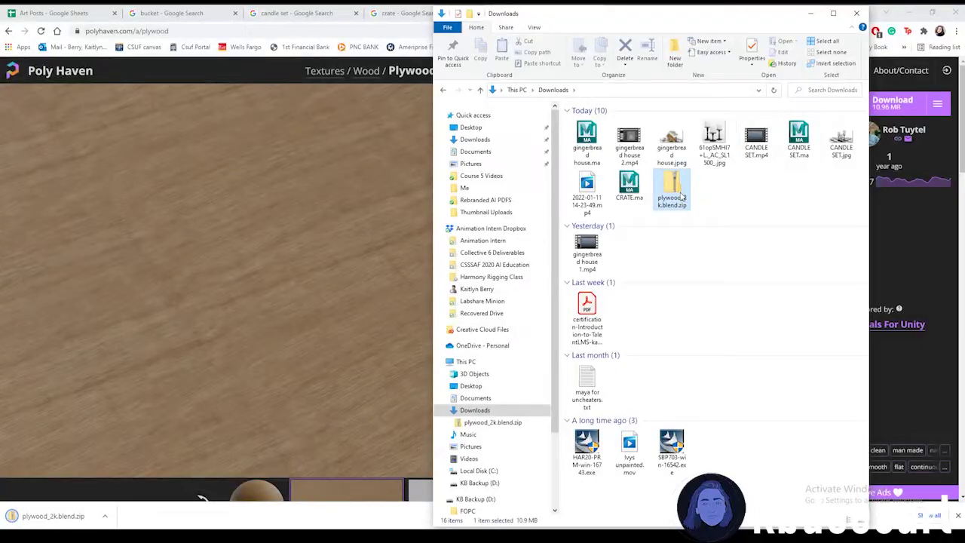
right_click(680, 197)
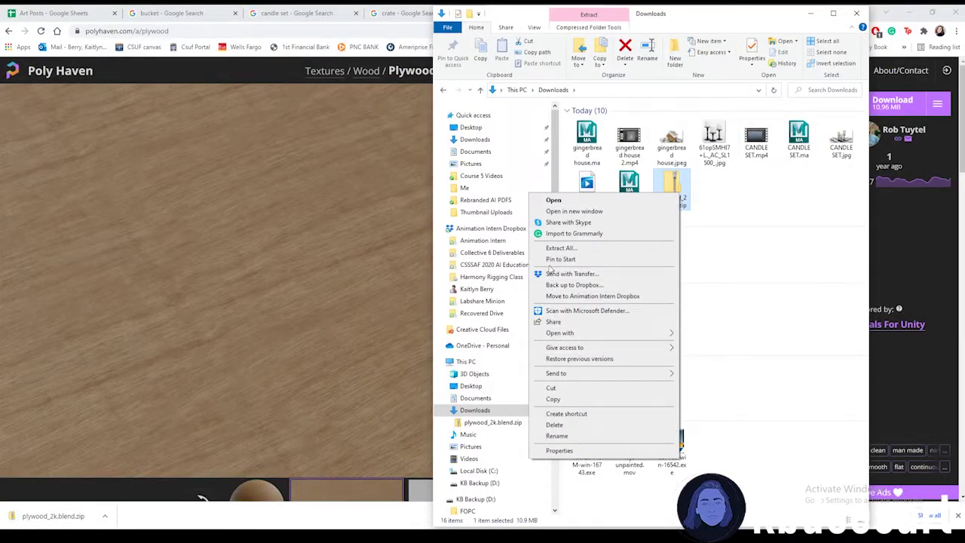
click(561, 247)
key(Return)
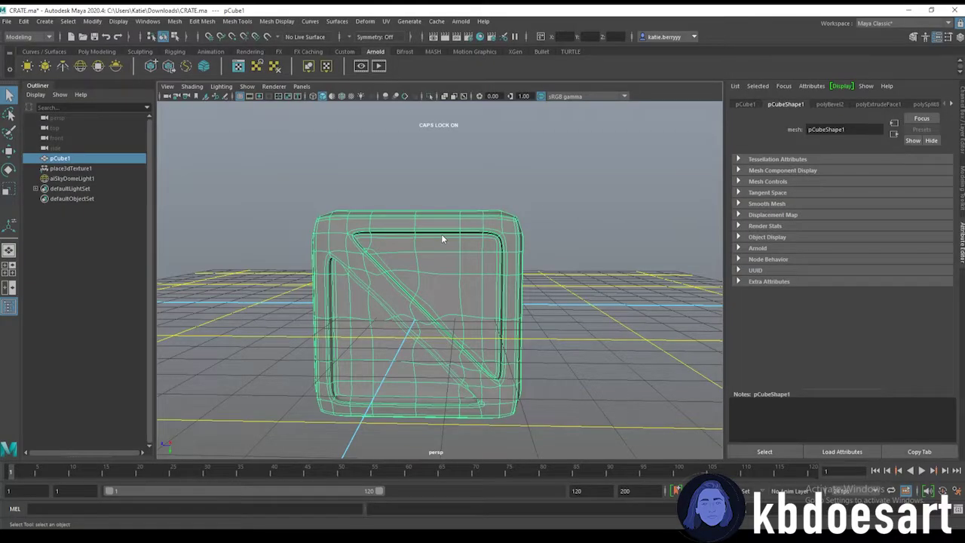
Step: Back in Maya, assign another new aiStandardSurface material to the selected cube
right_drag(441, 234, 457, 430)
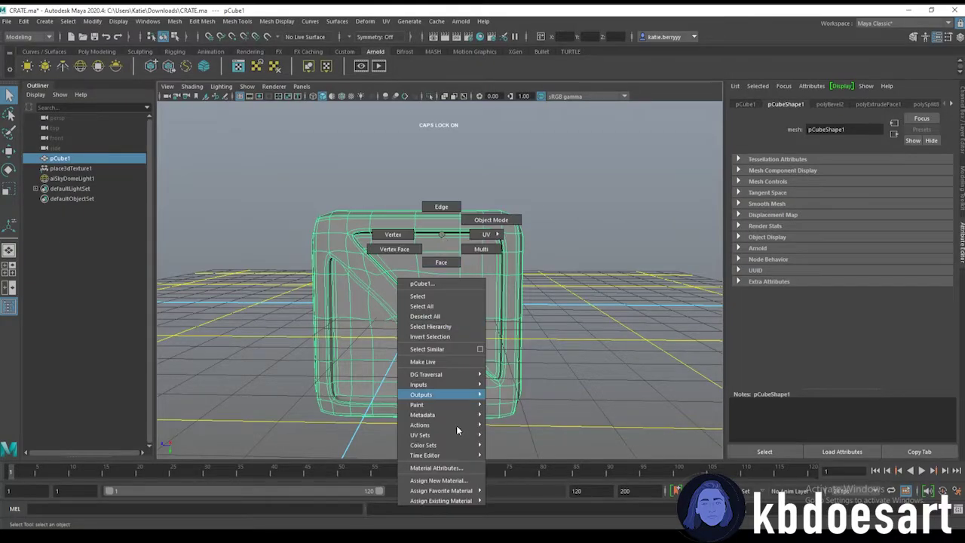
right_drag(466, 486, 453, 480)
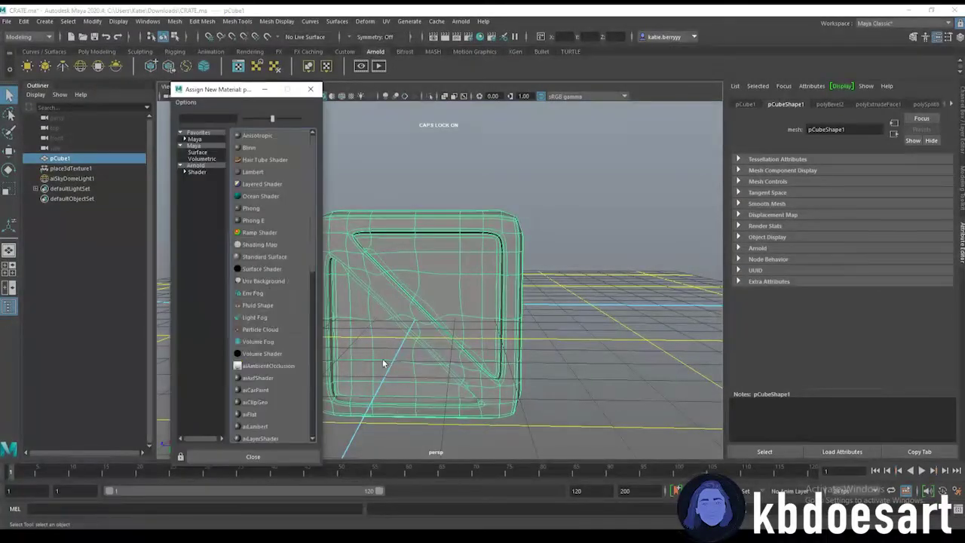
click(208, 171)
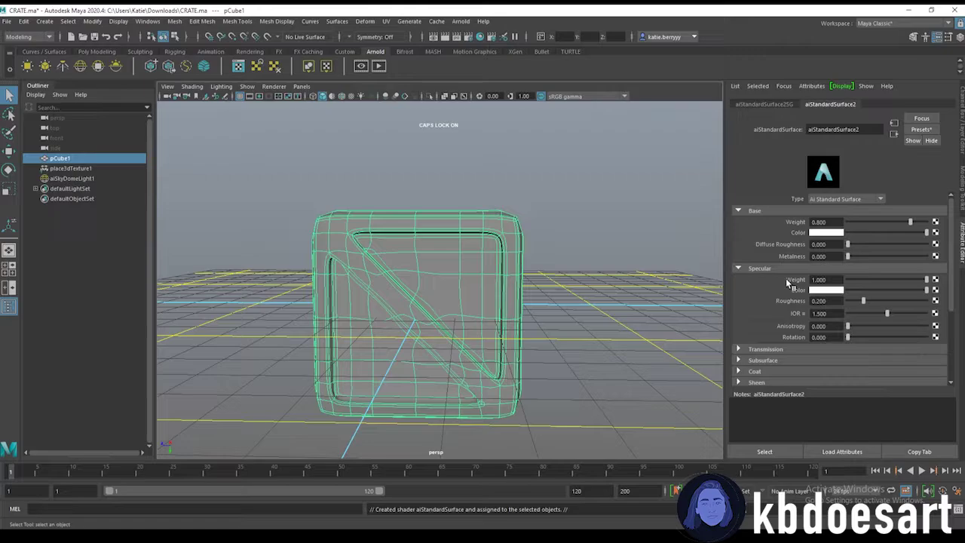
Step: Connect a 2D File texture to the base color of the new material
click(935, 233)
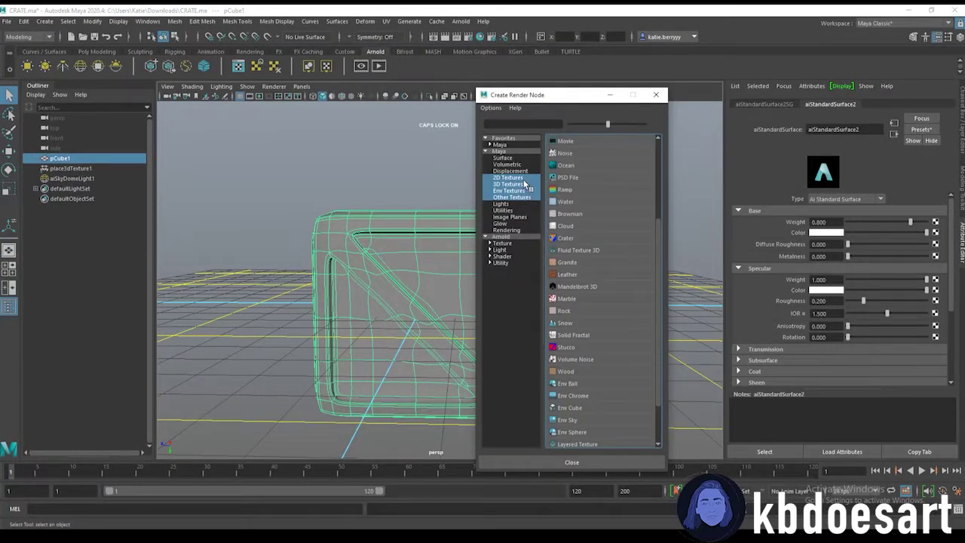
click(520, 177)
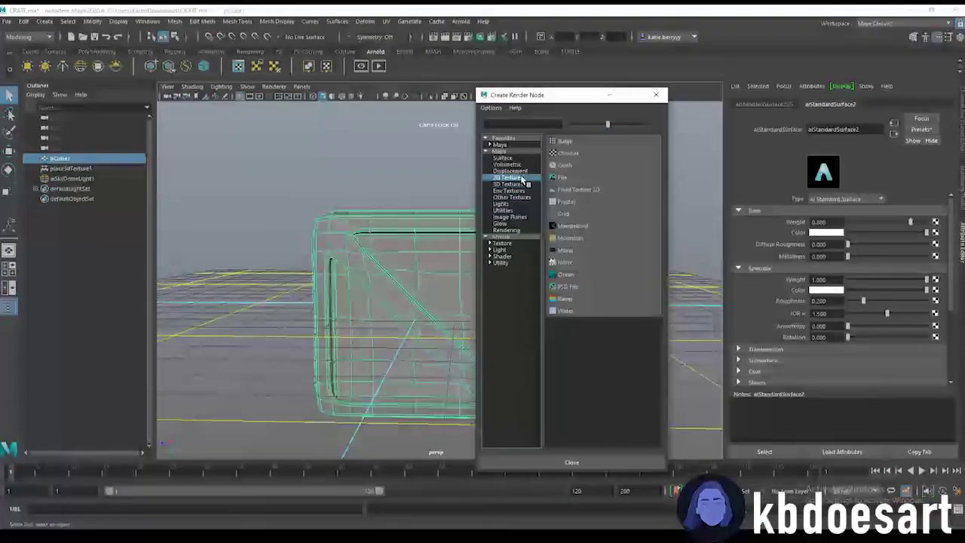
click(559, 177)
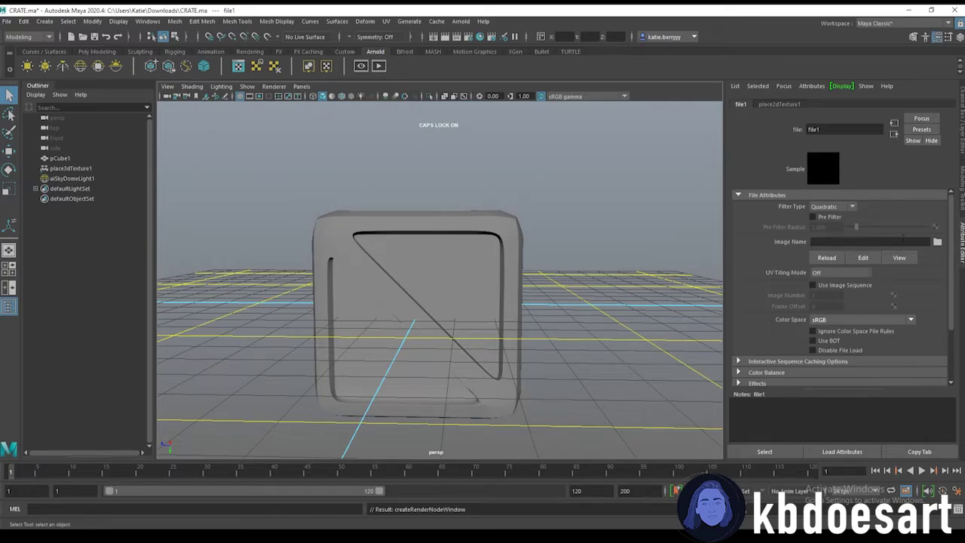
Step: Load plywood_diff_2k.jpg from the extracted plywood_2k.blend textures folder in Downloads into the base color file node and set its color space to Raw
click(937, 242)
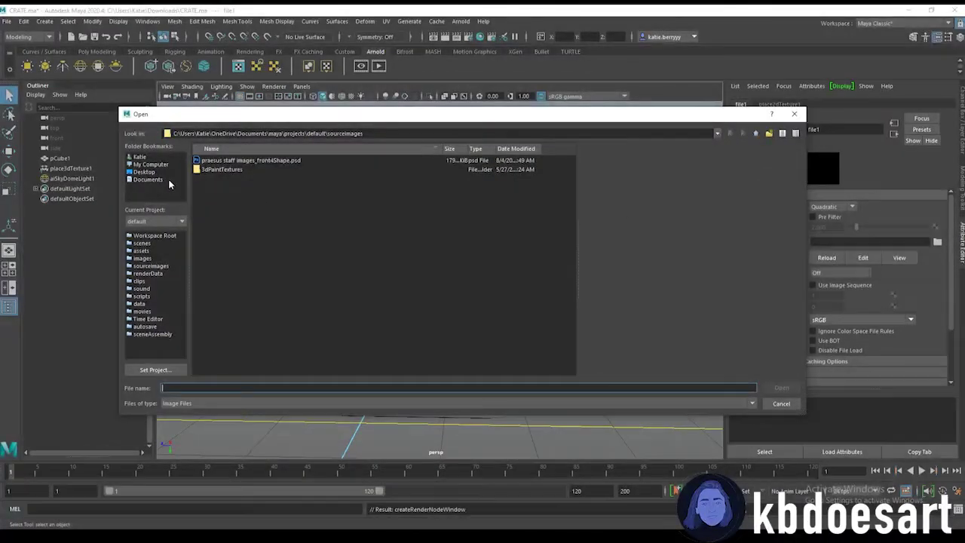
click(156, 157)
double_click(218, 224)
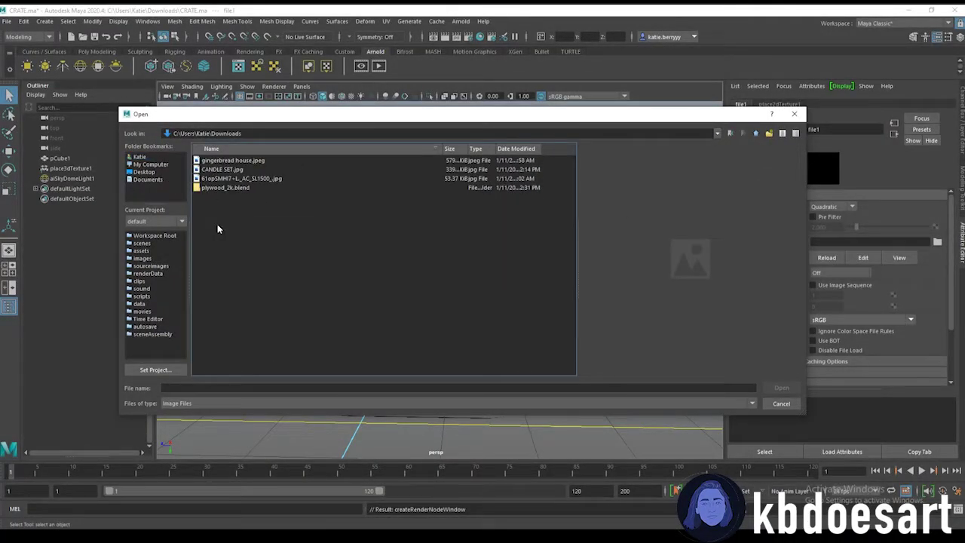
double_click(225, 187)
double_click(219, 160)
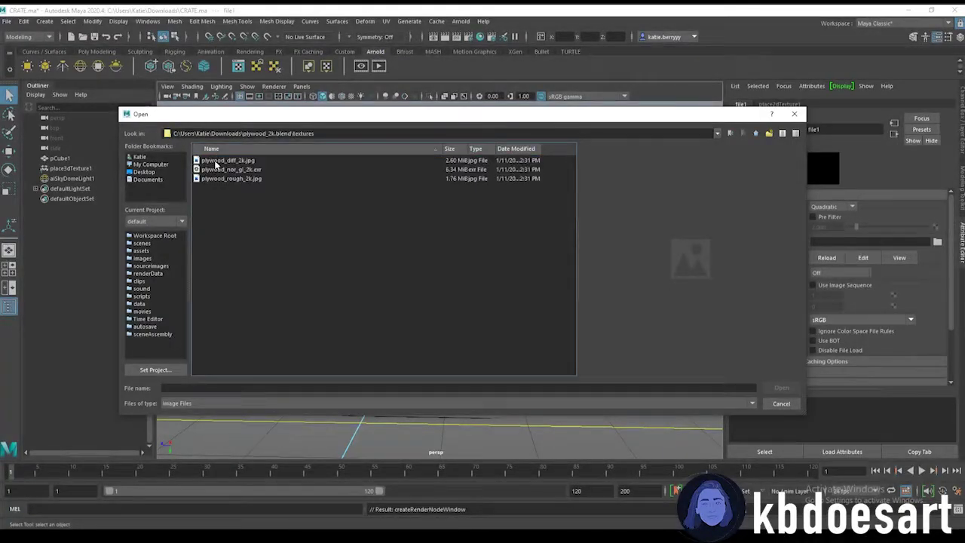
click(226, 162)
click(229, 170)
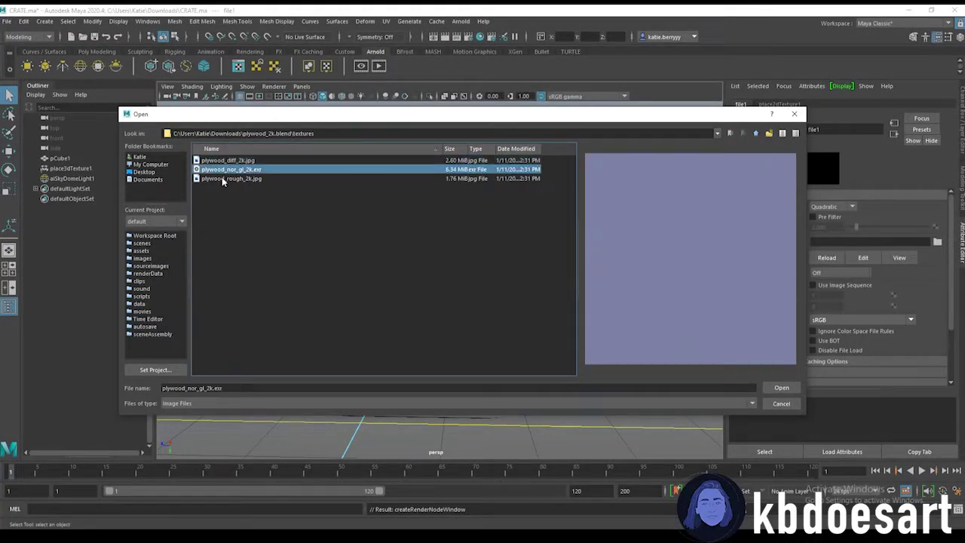
click(226, 179)
double_click(229, 159)
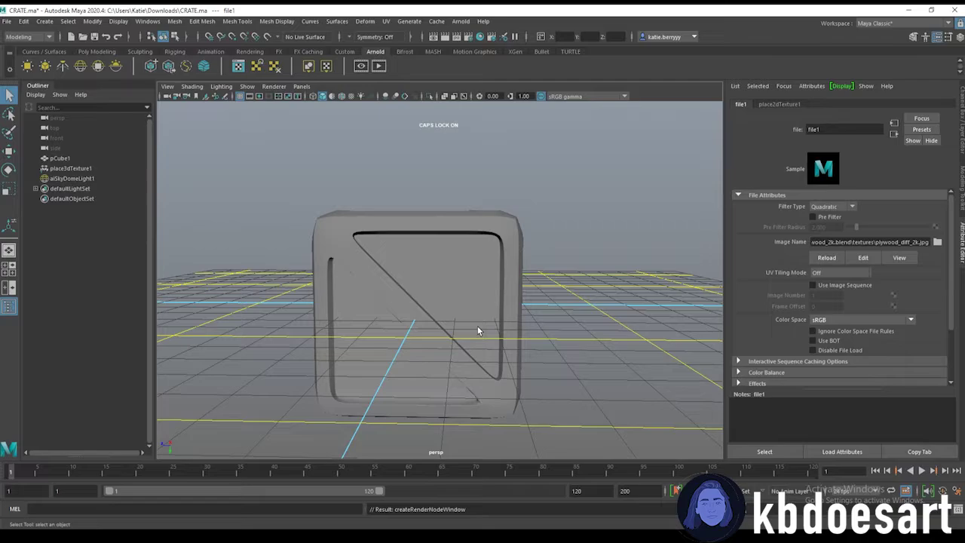
click(832, 320)
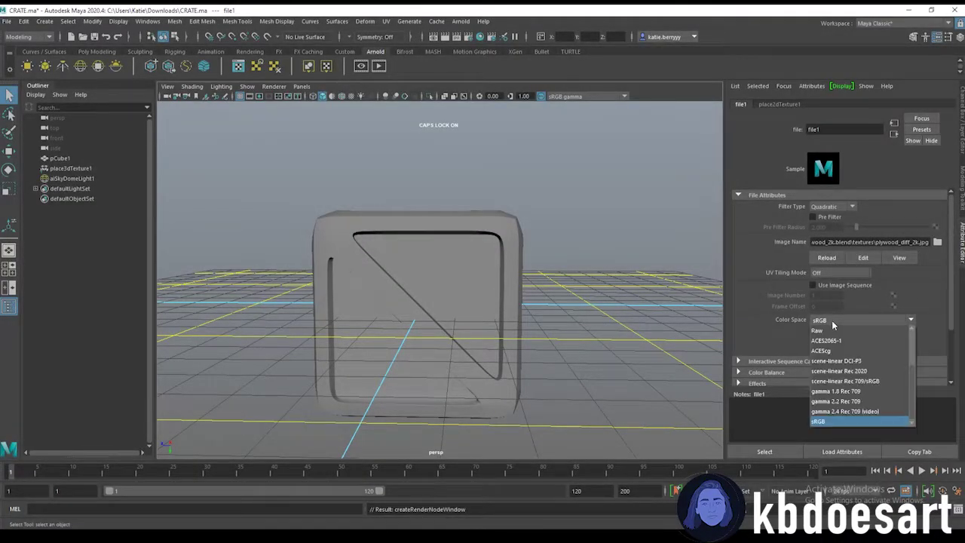
click(829, 422)
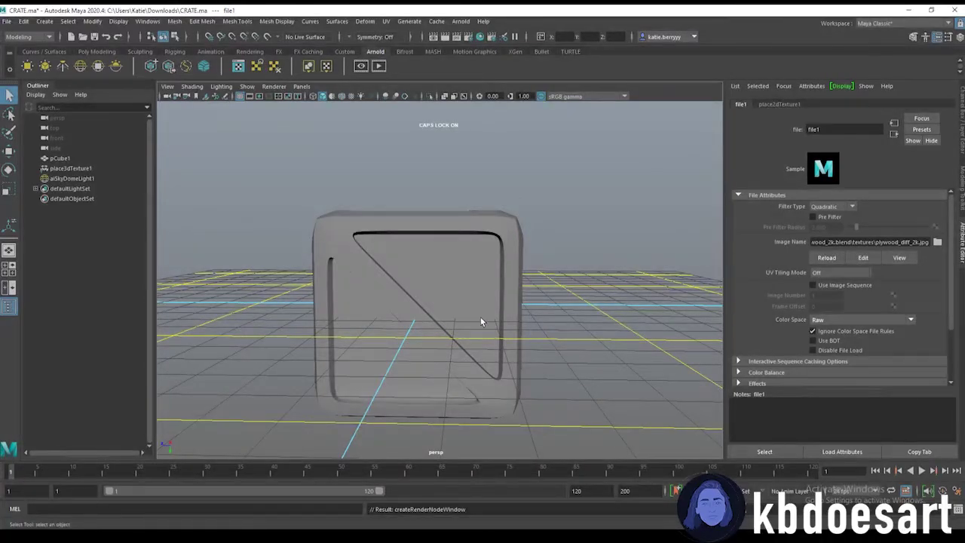
Step: Select the crate and delete all construction history in the scene
click(476, 254)
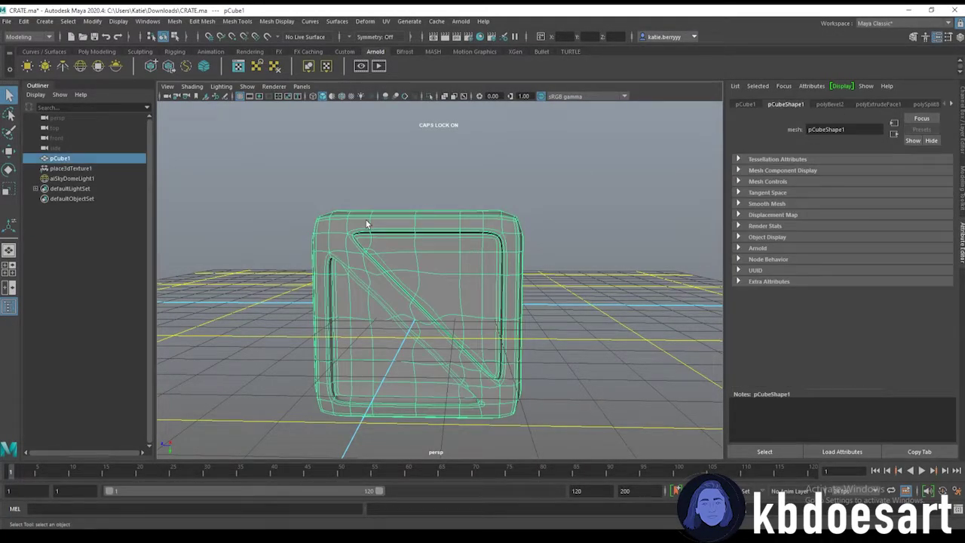
click(24, 21)
mouse_move(121, 150)
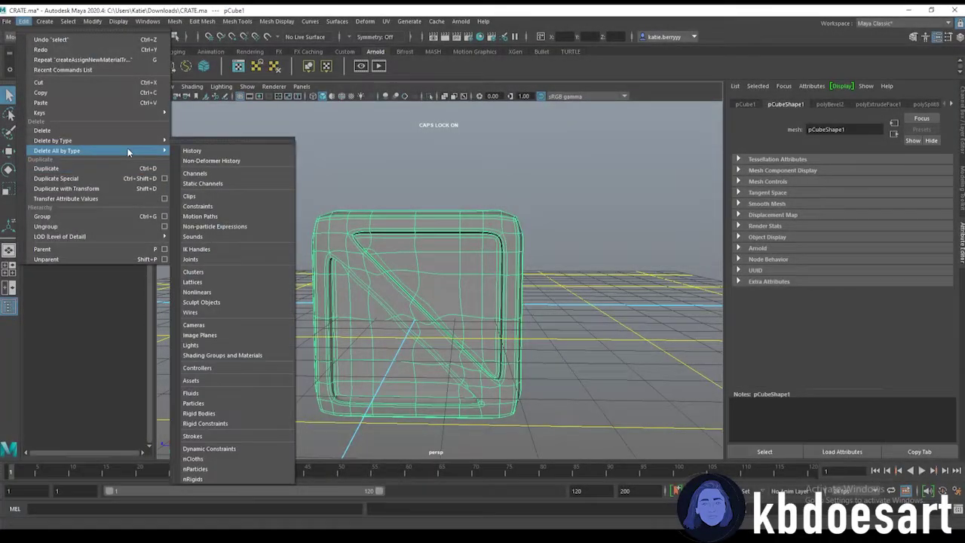
click(206, 153)
Step: Connect a File texture to the Diffuse Roughness of the crate's aiStandardSurface2 material
click(839, 105)
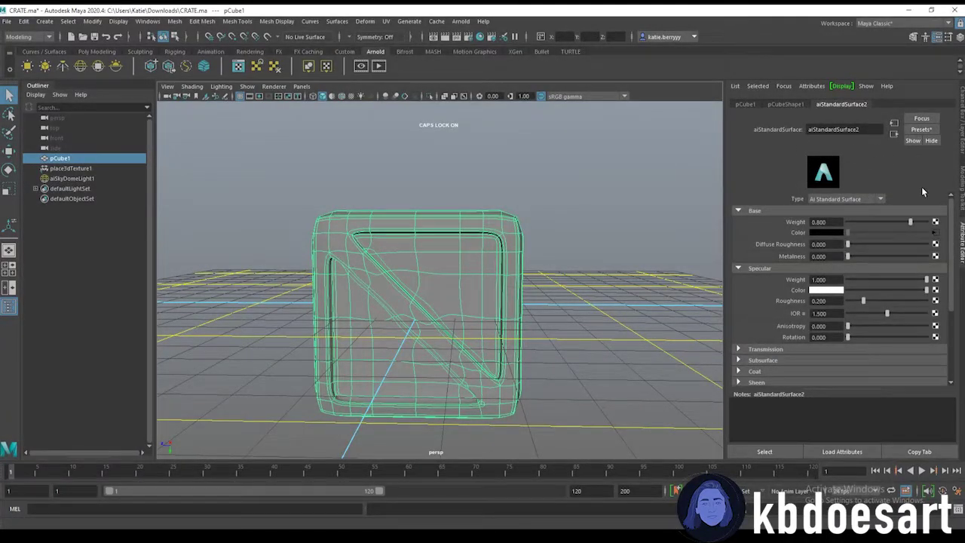
click(935, 245)
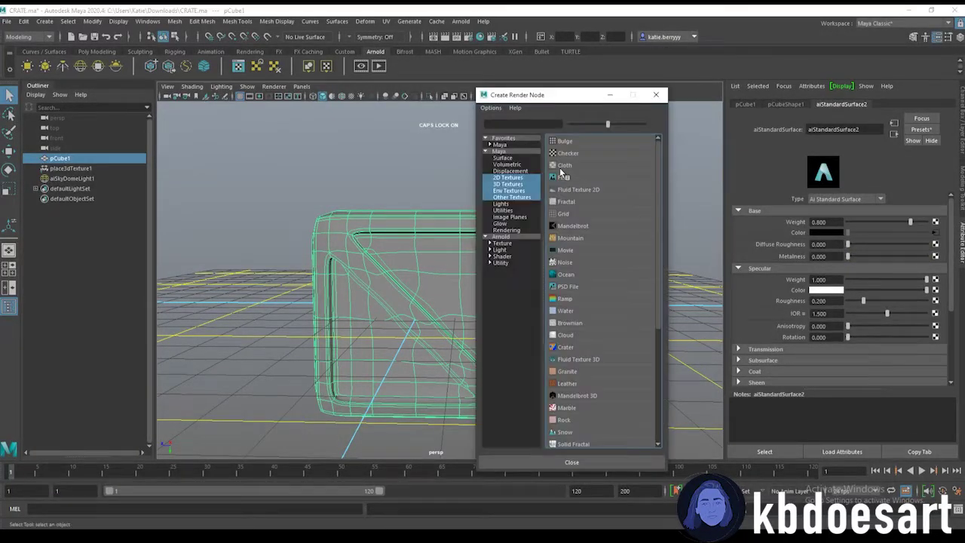
click(562, 177)
Step: Load plywood_rough_2k.jpg from the plywood textures folder into the roughness file node and set its color space to Raw
click(937, 241)
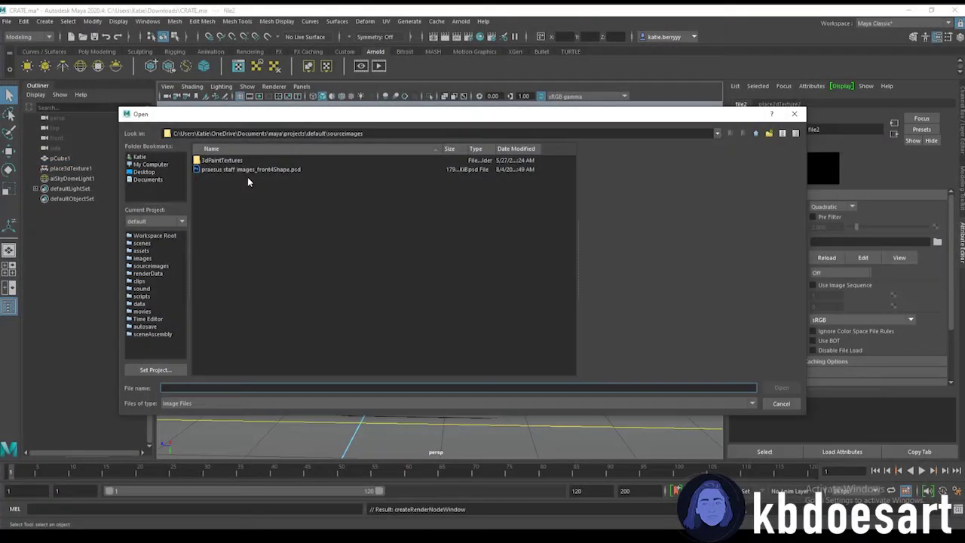
click(151, 172)
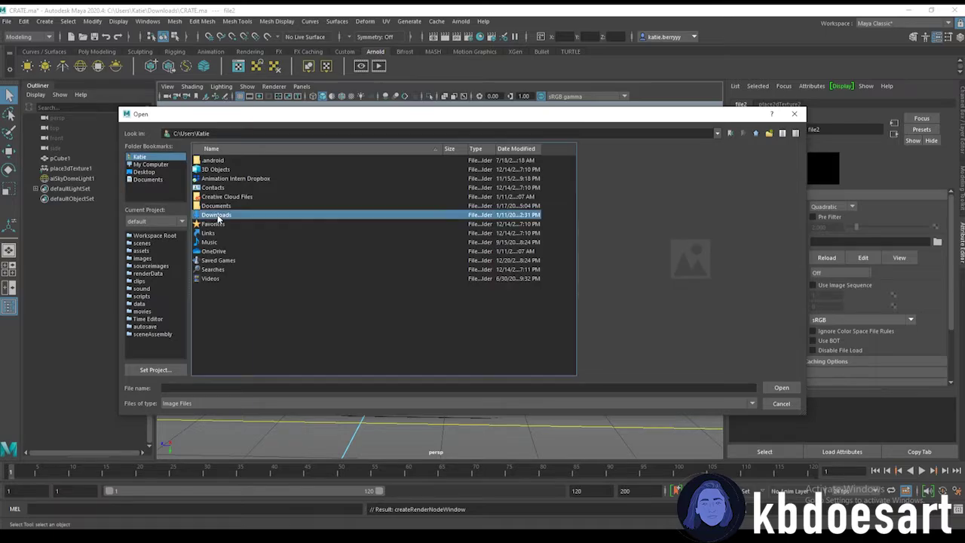
double_click(216, 218)
double_click(229, 160)
double_click(229, 160)
click(230, 170)
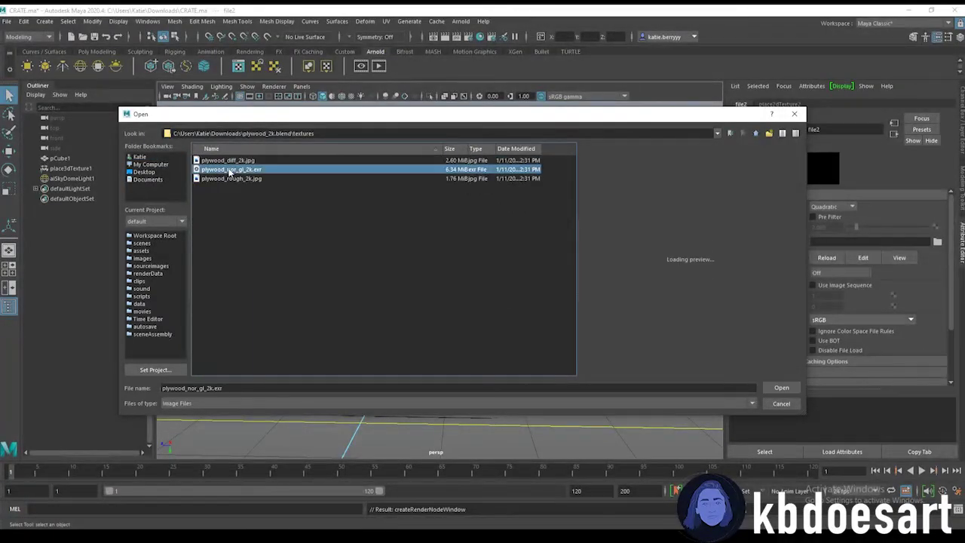
click(230, 179)
double_click(232, 181)
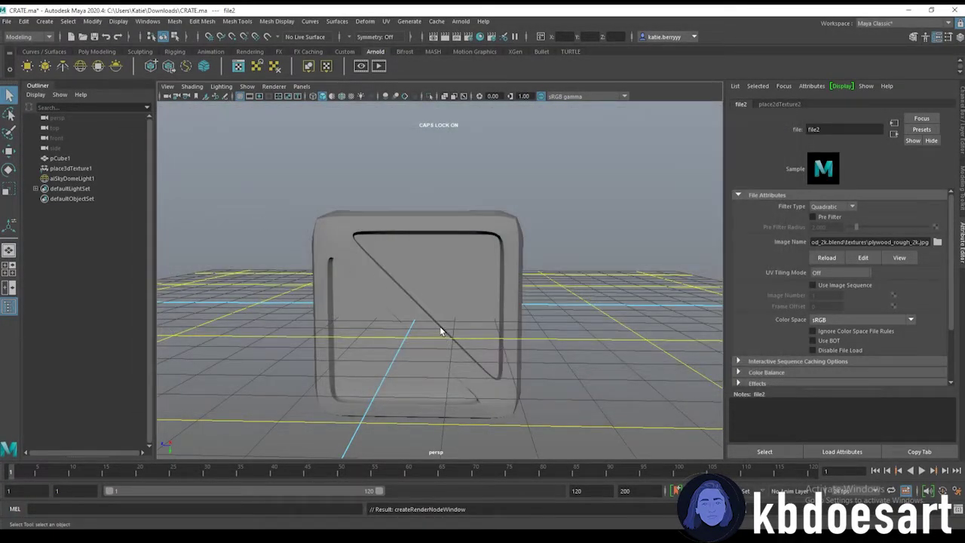
click(852, 320)
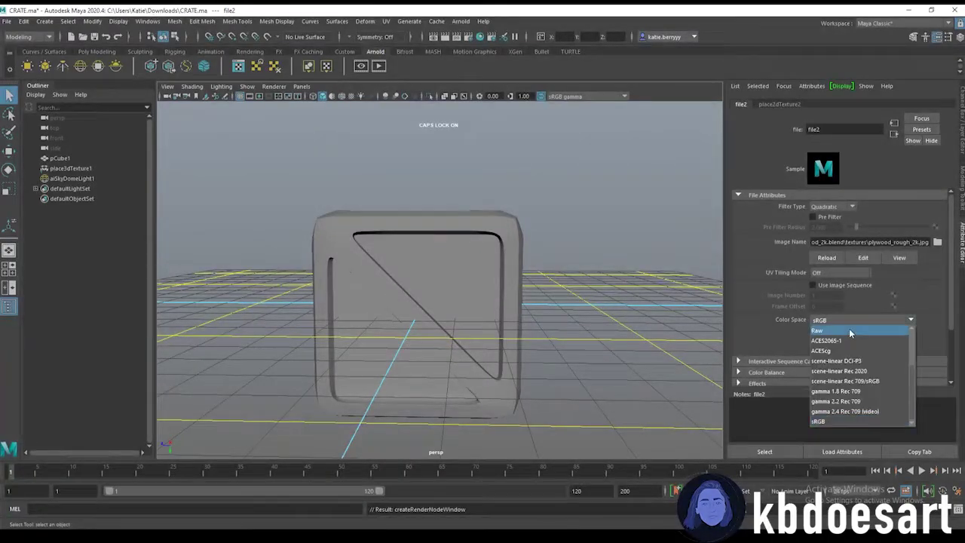
click(841, 329)
Step: Connect a File texture to the crate material's Bump Mapping and use the bump node as Tangent Space Normals
click(463, 297)
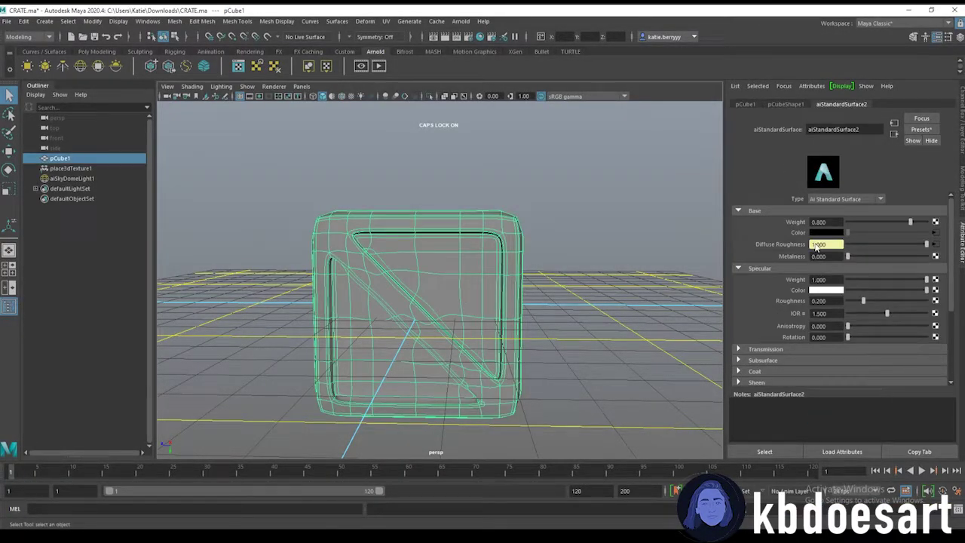
scroll(831, 318, down, 5)
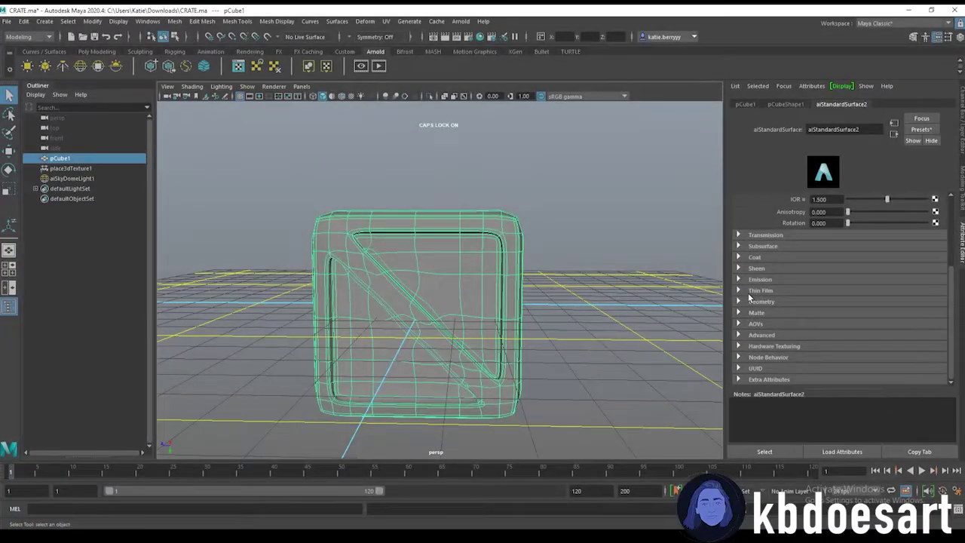
click(761, 302)
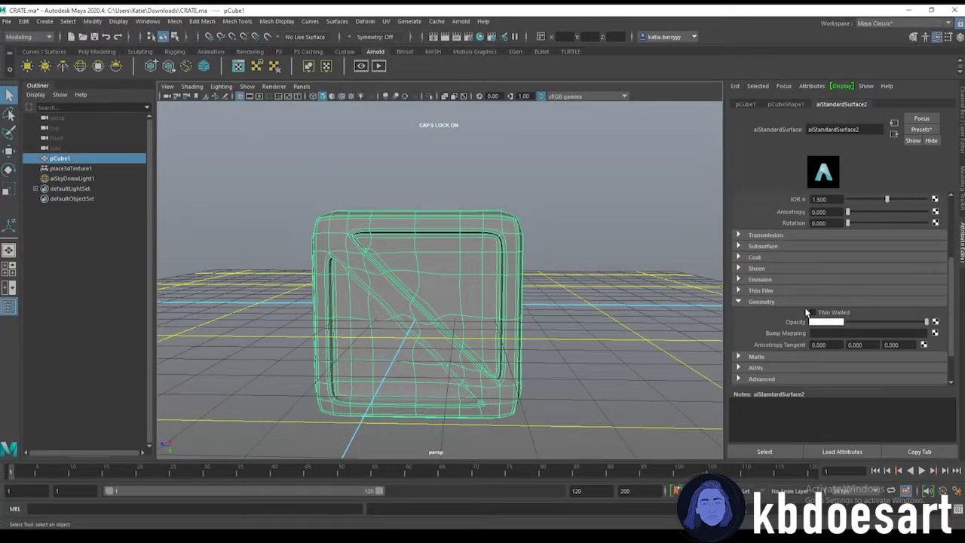
click(935, 333)
click(564, 179)
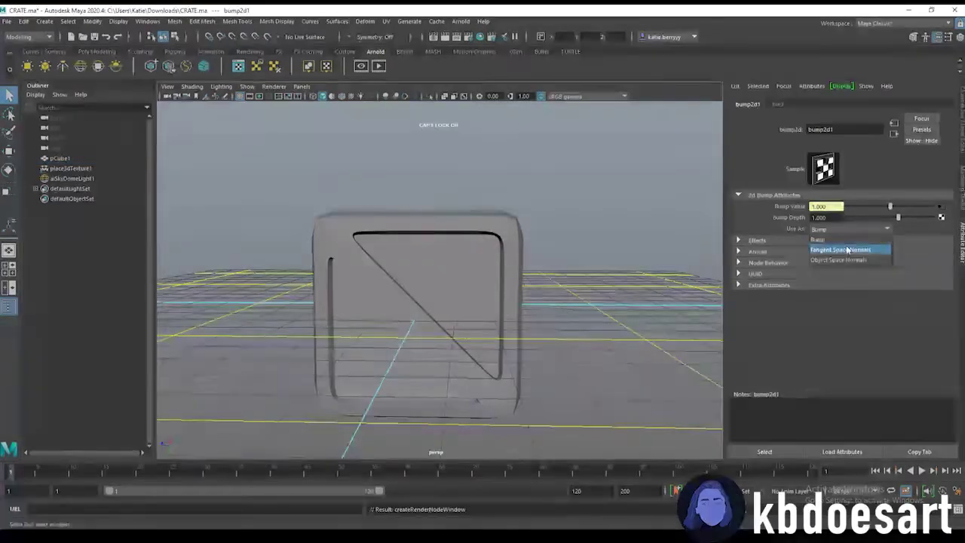
click(842, 250)
Step: Connect a File texture to the bump node's Bump Depth and load plywood_nor_gl_2k.exr from the plywood textures folder
click(941, 217)
click(563, 179)
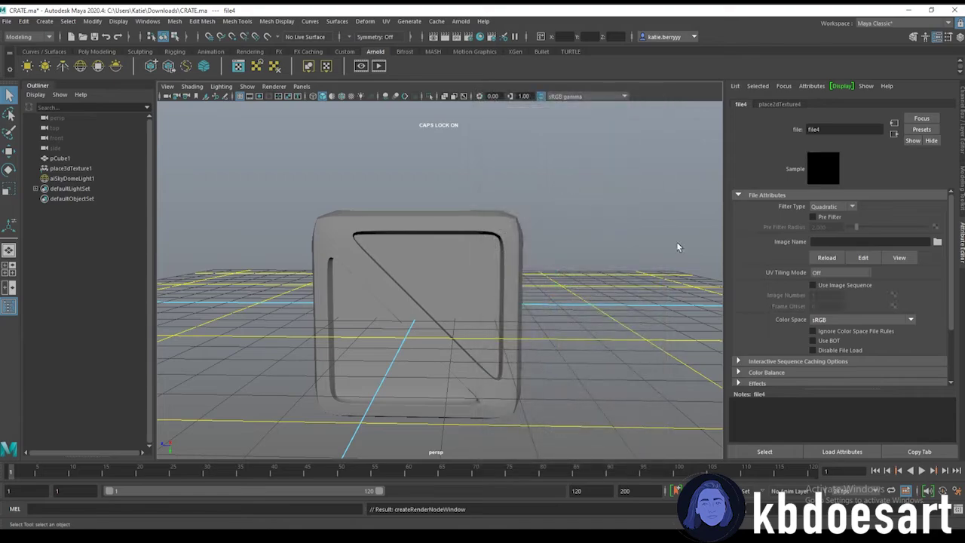
click(937, 242)
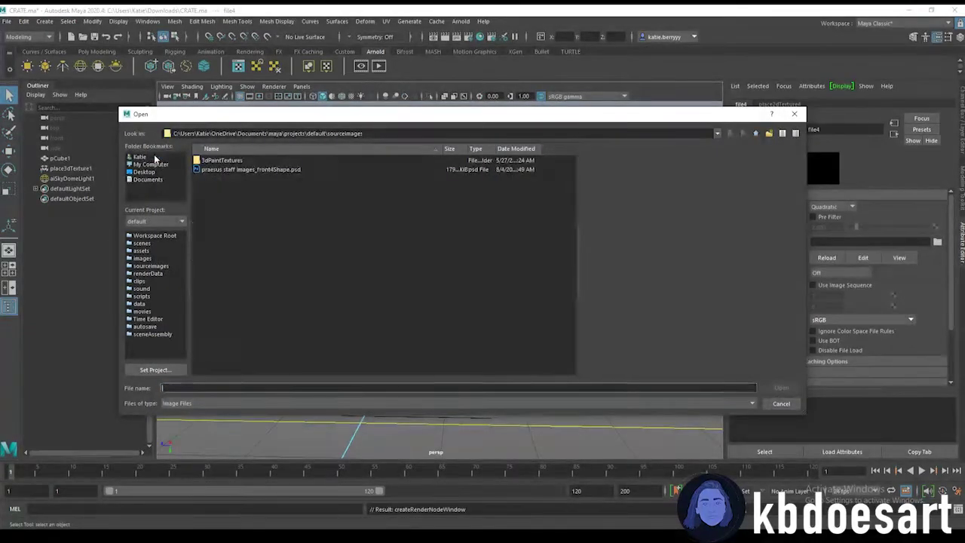
click(139, 157)
double_click(219, 214)
double_click(244, 164)
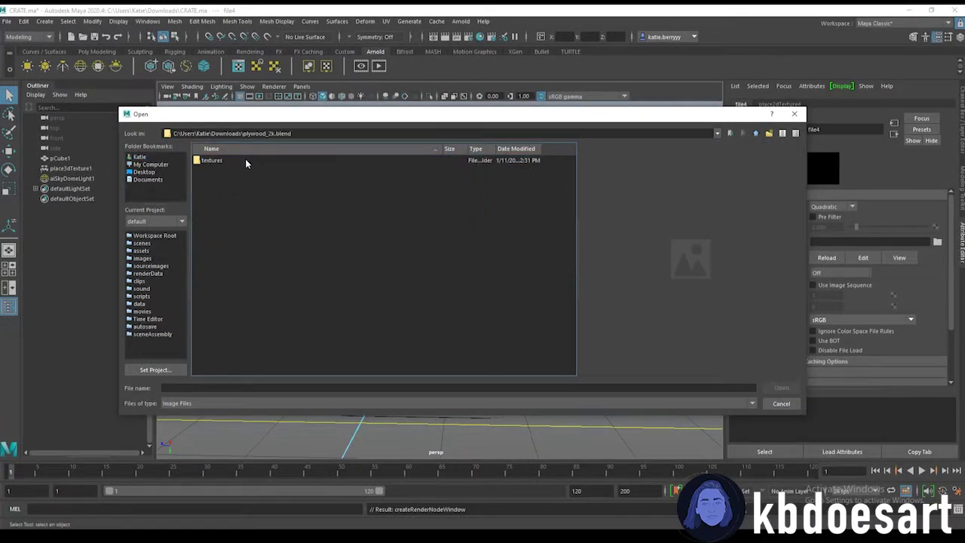
double_click(245, 161)
click(242, 171)
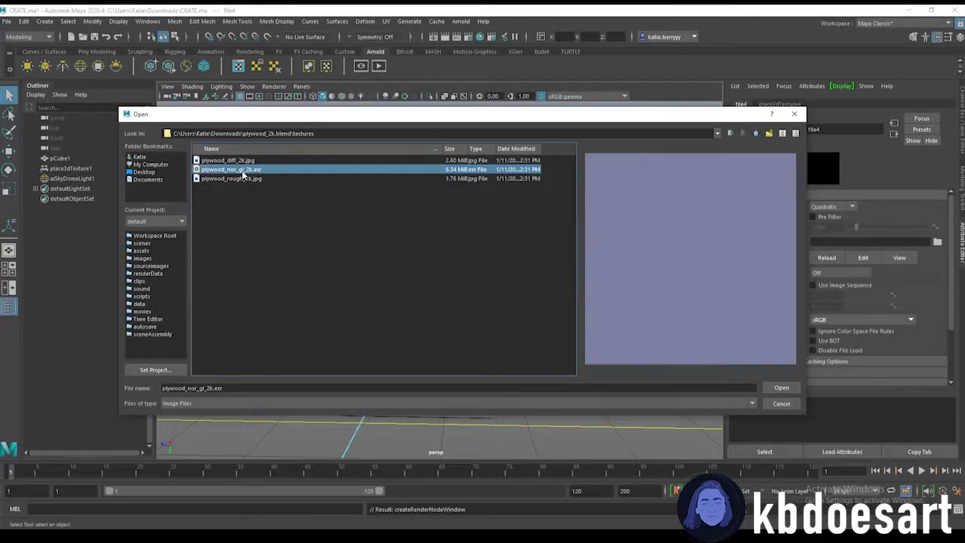
double_click(242, 170)
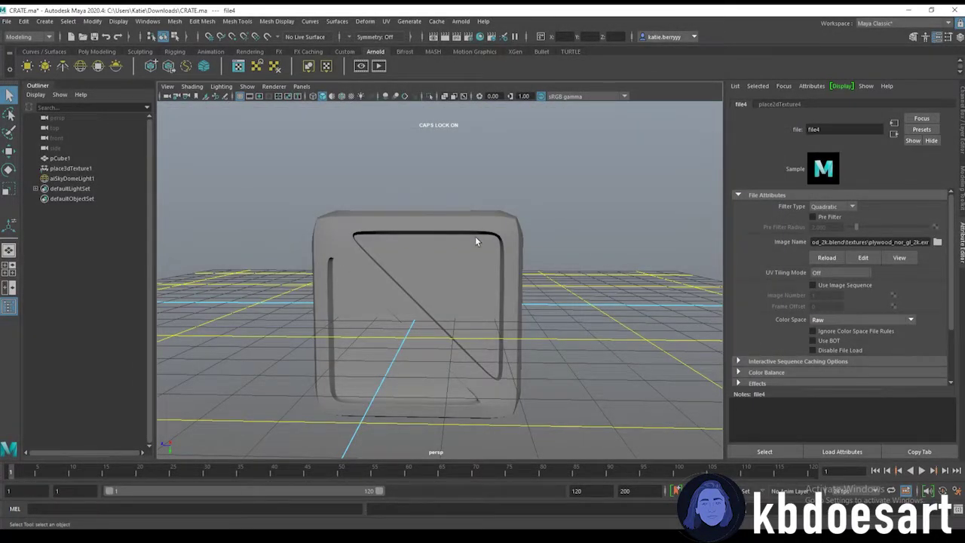
Step: Display the crate with all scene lights and render it in the Arnold RenderView
click(474, 242)
key(7)
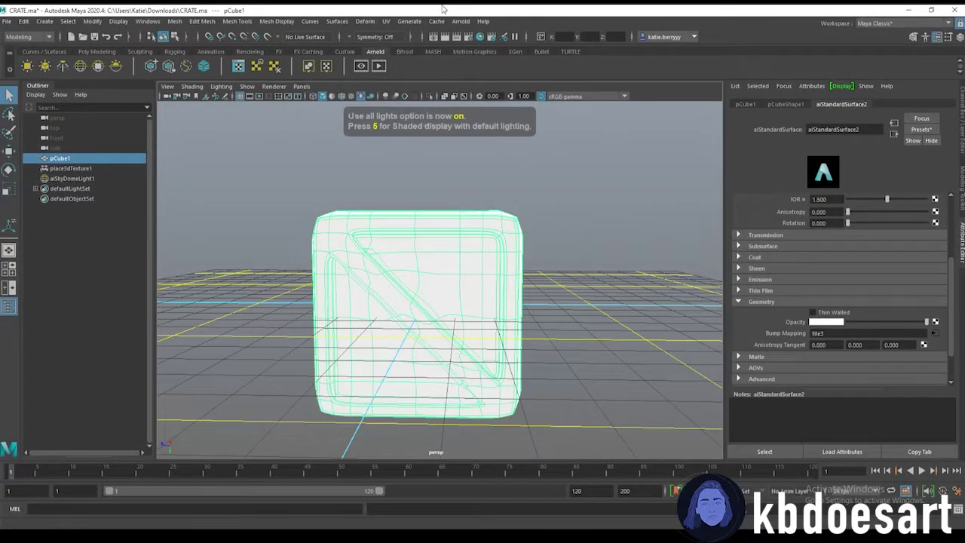
click(461, 21)
click(471, 36)
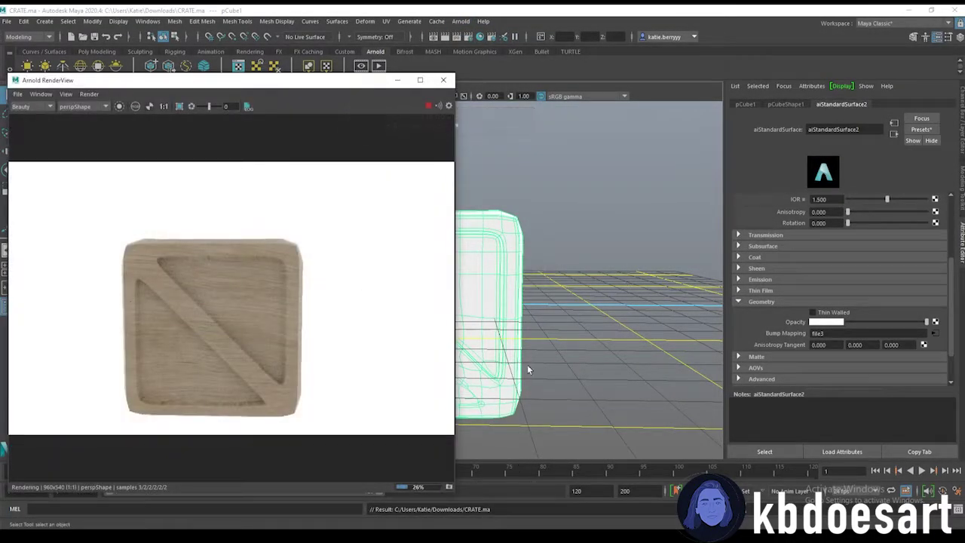
alt+drag(538, 265, 547, 233)
right_click(532, 221)
right_click(547, 231)
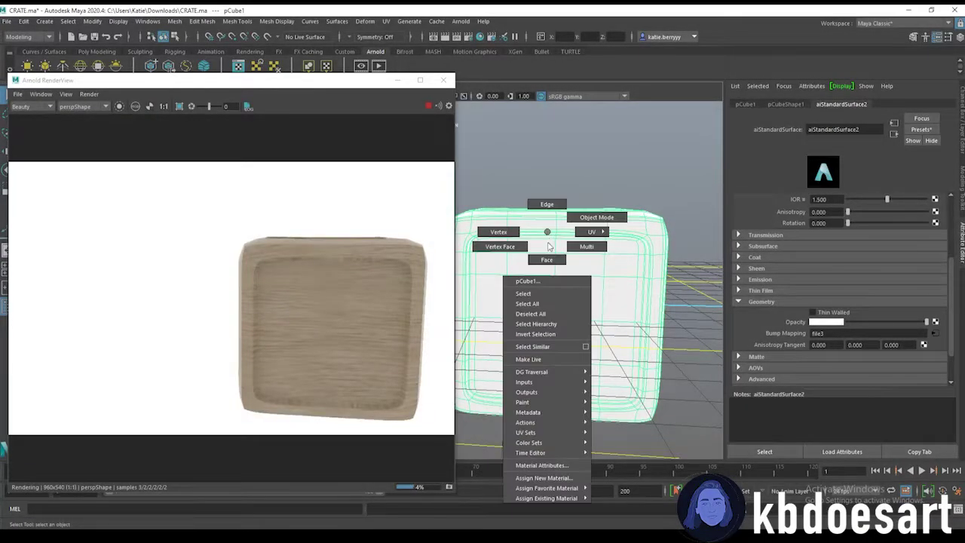
click(548, 260)
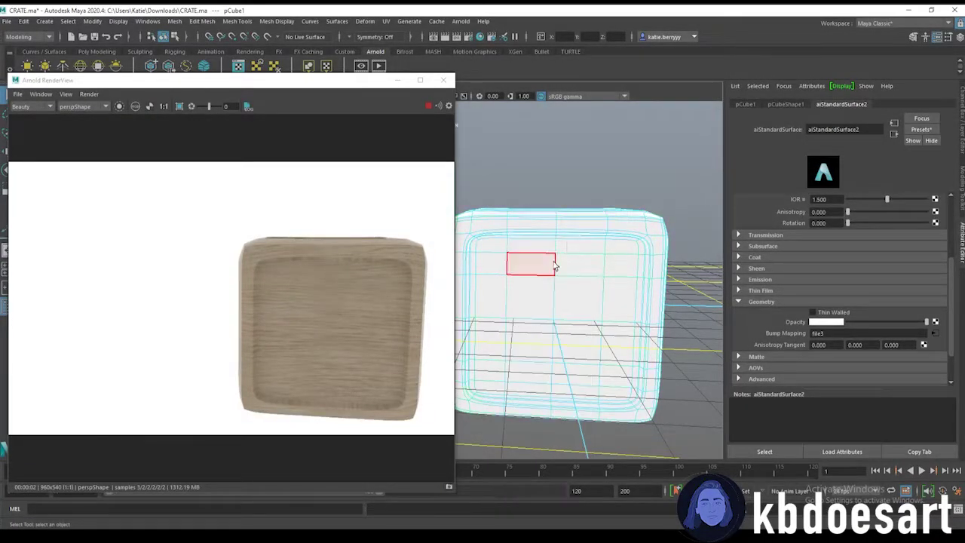
scroll(595, 234, up, 5)
mouse_move(582, 272)
alt+mouse_down()
mouse_move(564, 278)
mouse_move(585, 273)
alt+mouse_up()
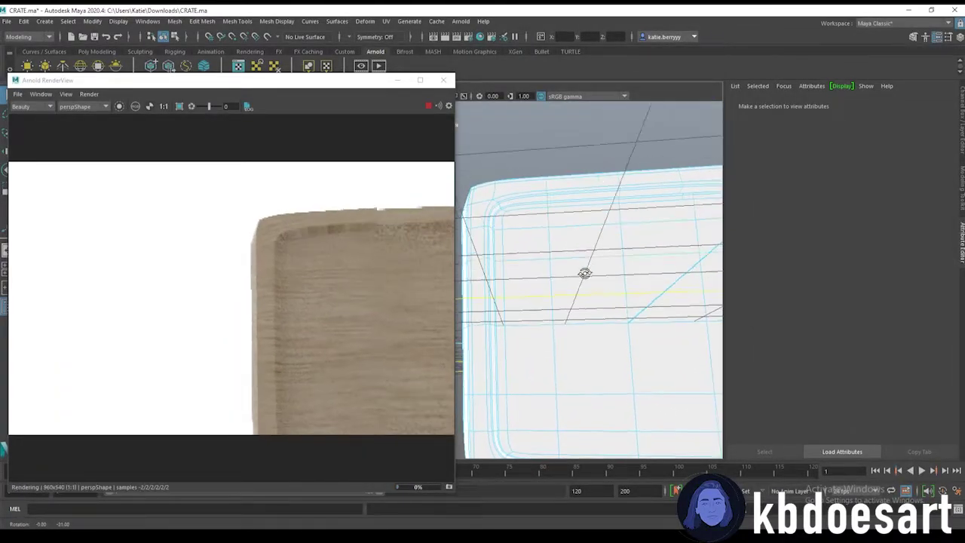
click(556, 180)
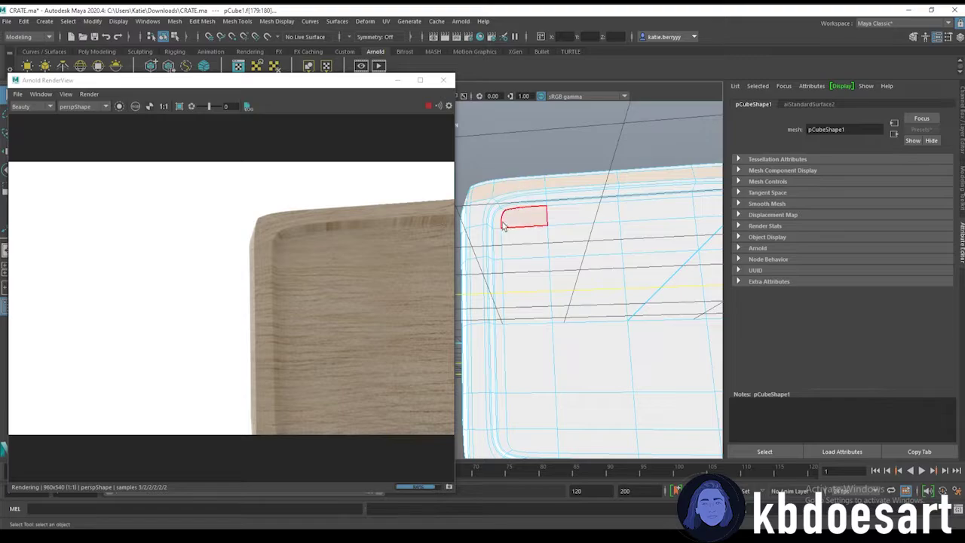
click(527, 160)
scroll(530, 198, down, 6)
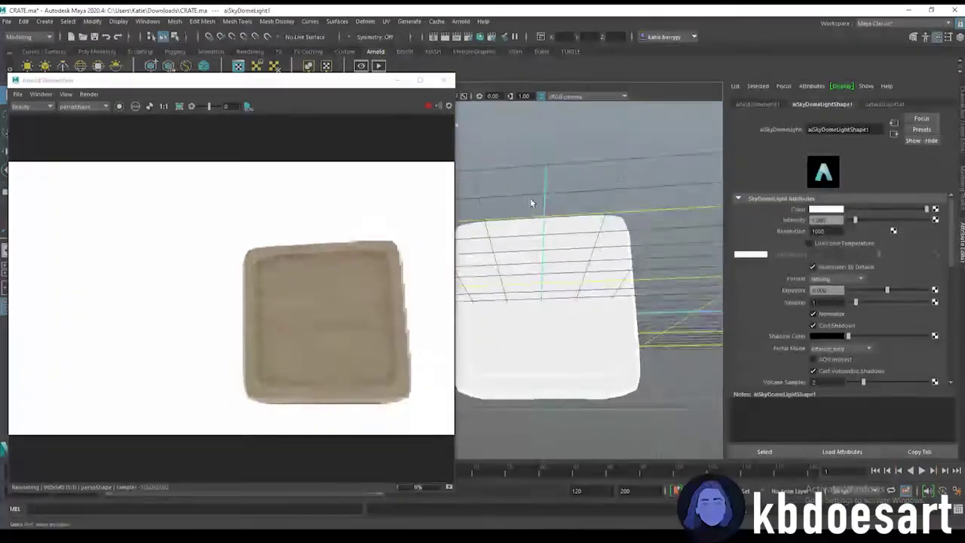
Step: Create a polygon plane, scale it up into a large floor and lower it beneath the crate to about Y -2.79
alt+drag(530, 199, 559, 193)
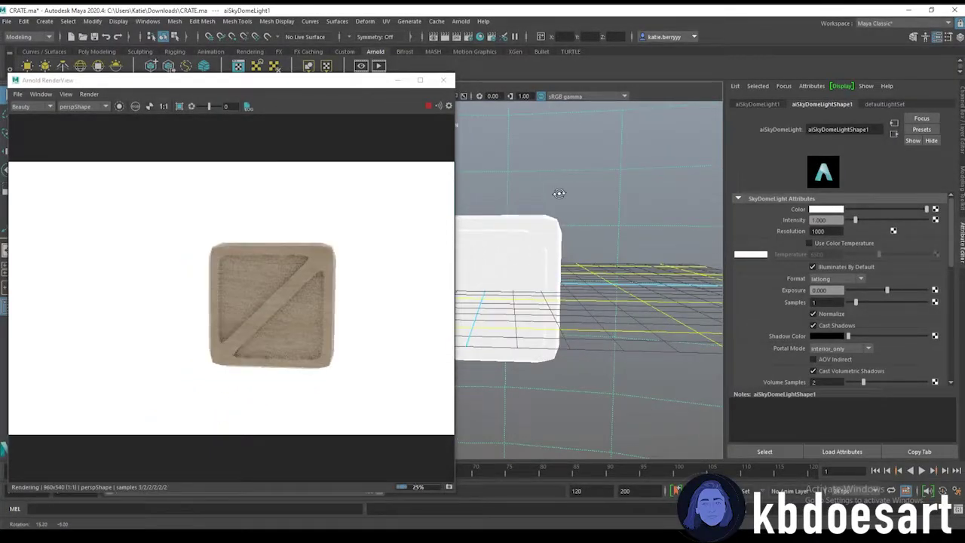
click(527, 242)
alt+drag(527, 241, 575, 328)
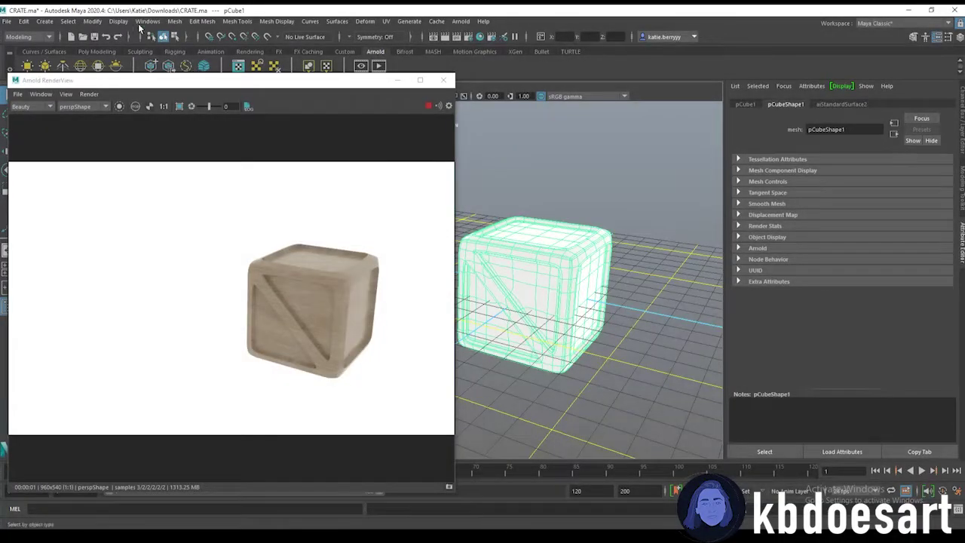
click(202, 21)
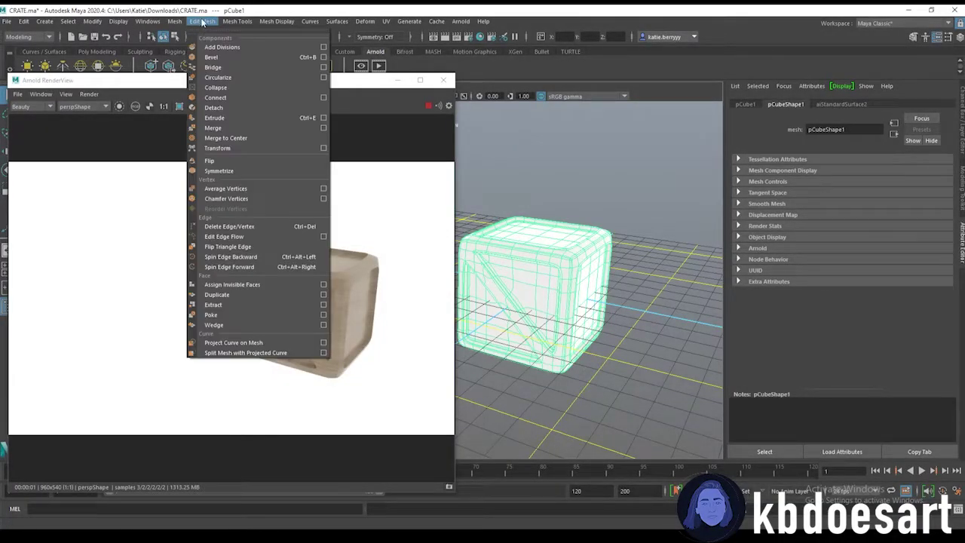
click(113, 51)
click(117, 68)
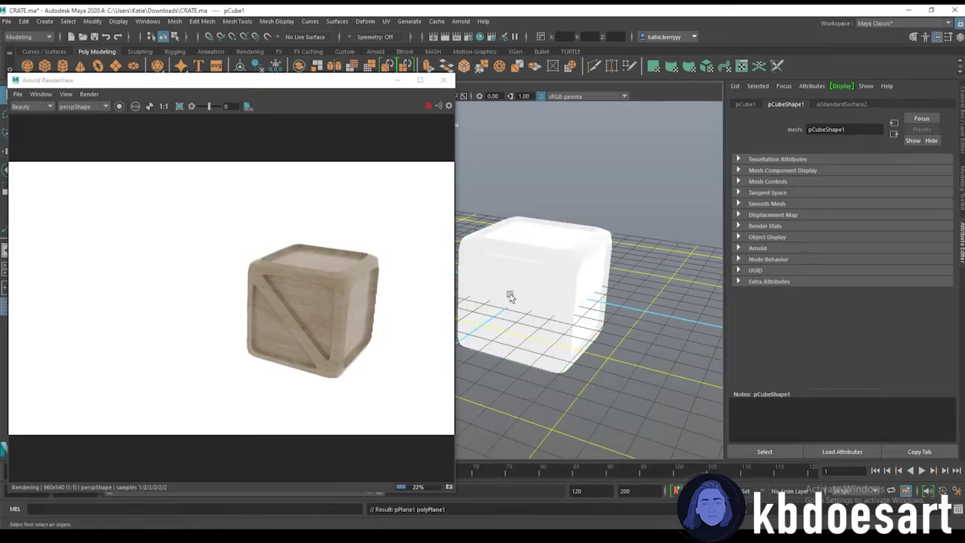
key(r)
drag(533, 288, 531, 309)
key(w)
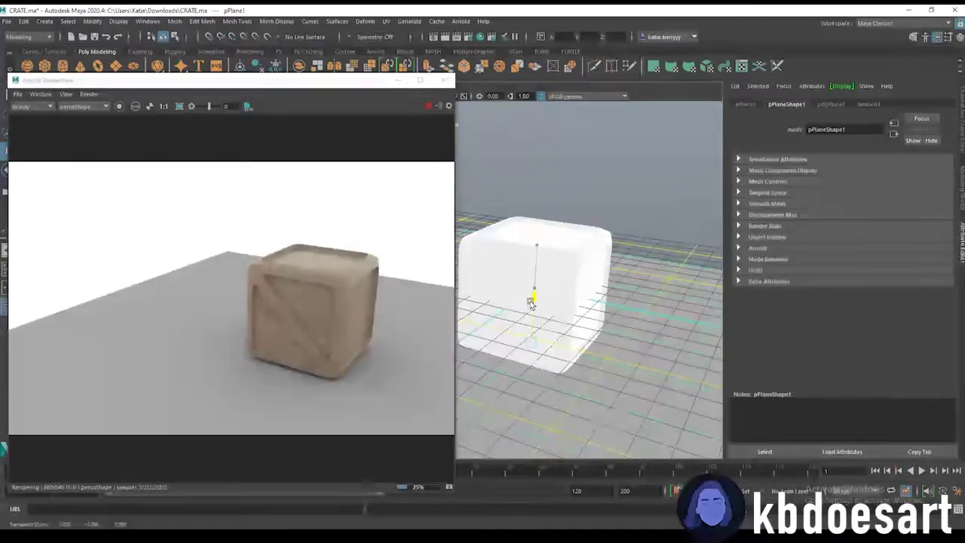
Step: Assign a new aiStandardSurface material to the floor plane and connect a Checker texture to its base Color
right_drag(631, 313, 630, 517)
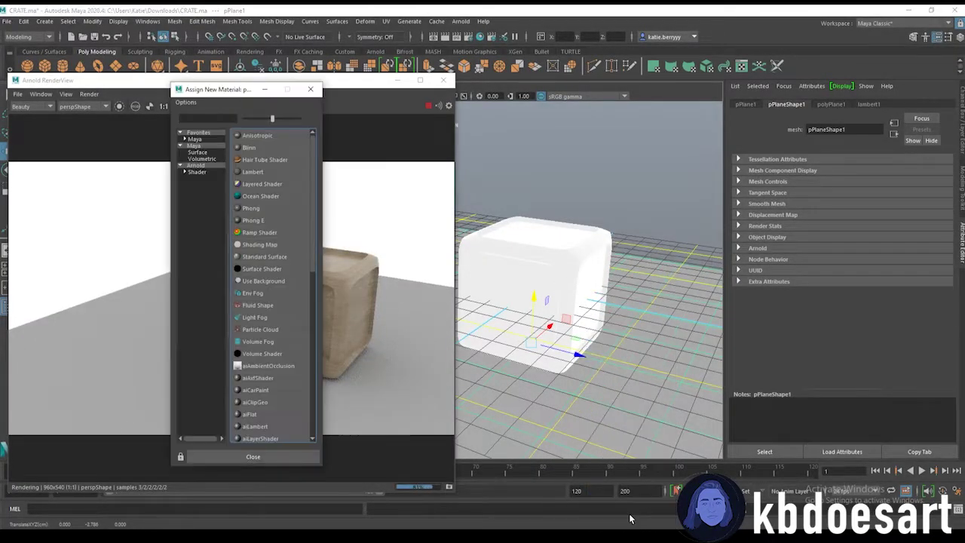
click(197, 172)
click(272, 304)
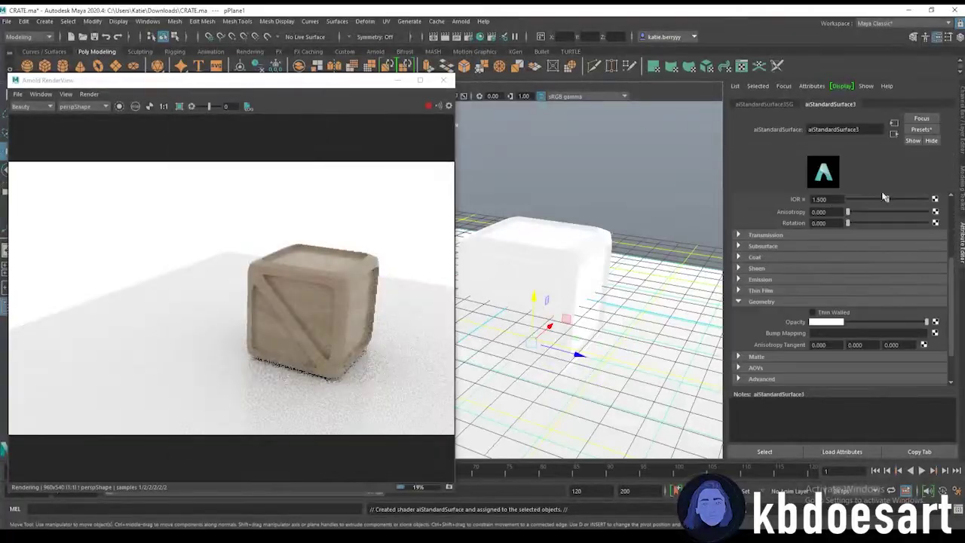
scroll(935, 223, up, 3)
click(935, 233)
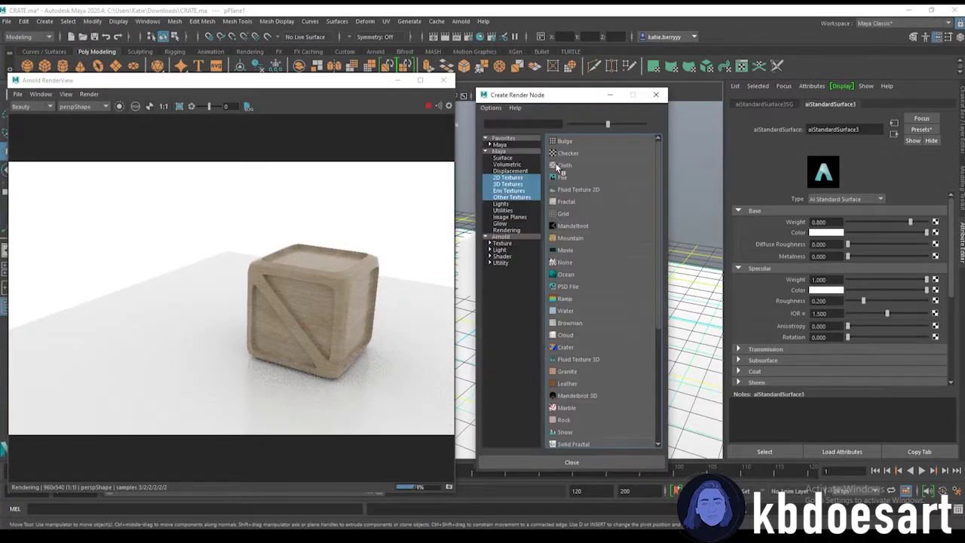
click(565, 154)
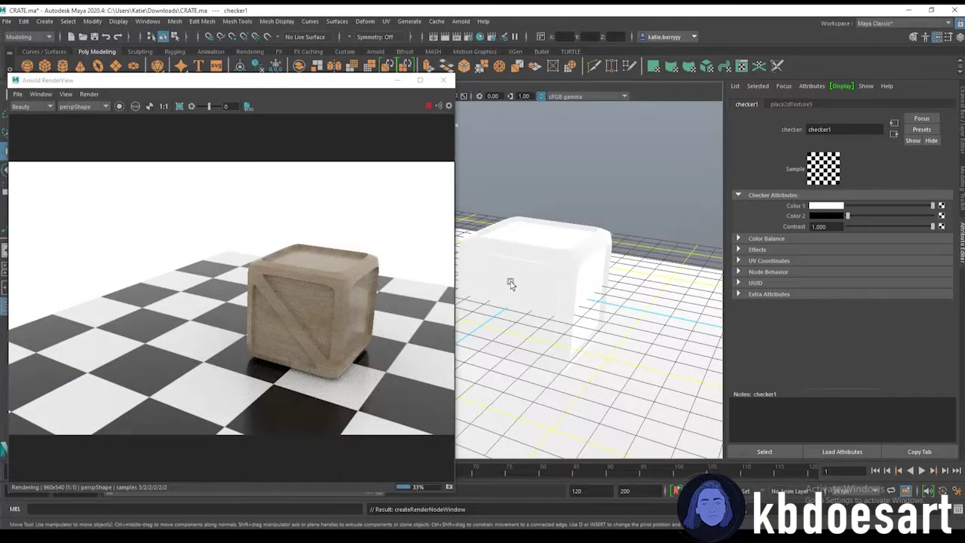
Step: Connect a File texture to the Specular Roughness of the crate's material
key(7)
click(546, 310)
click(842, 104)
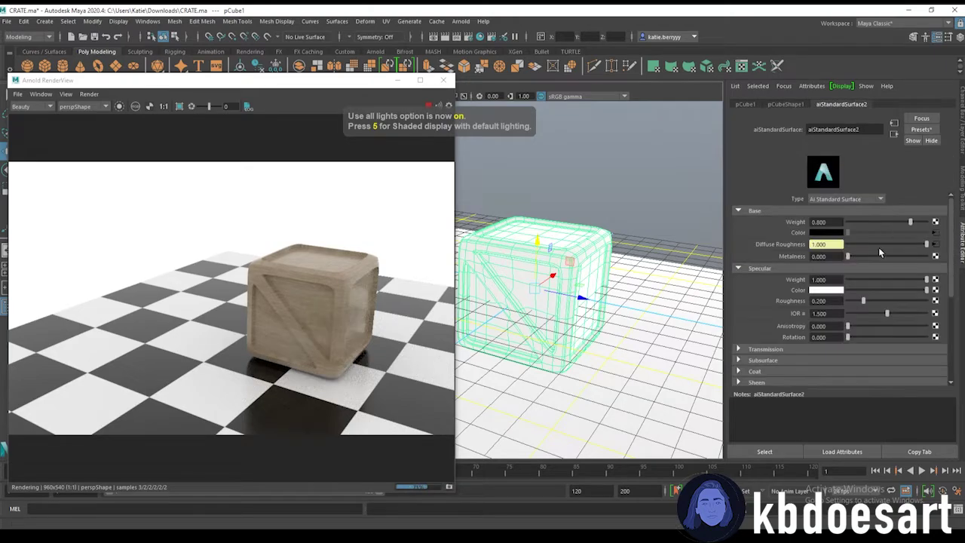
click(935, 301)
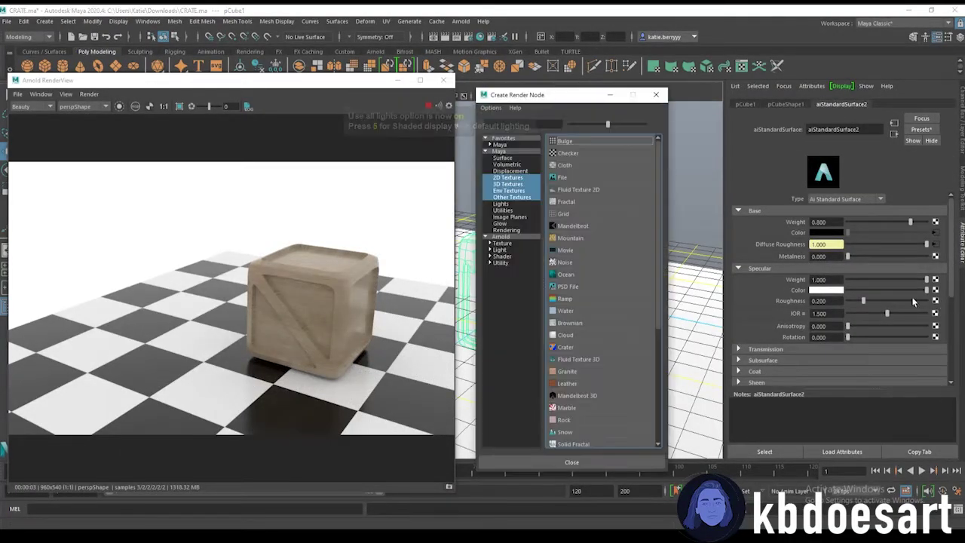
click(562, 177)
Step: Load plywood_rough_2k.jpg from the plywood_2k.blend textures folder in Downloads into the specular roughness file node
click(938, 241)
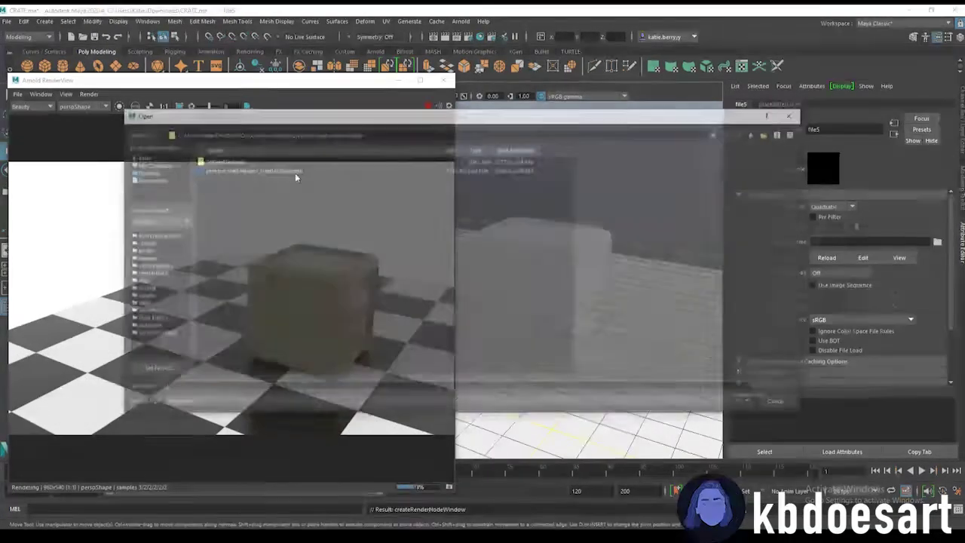
click(139, 157)
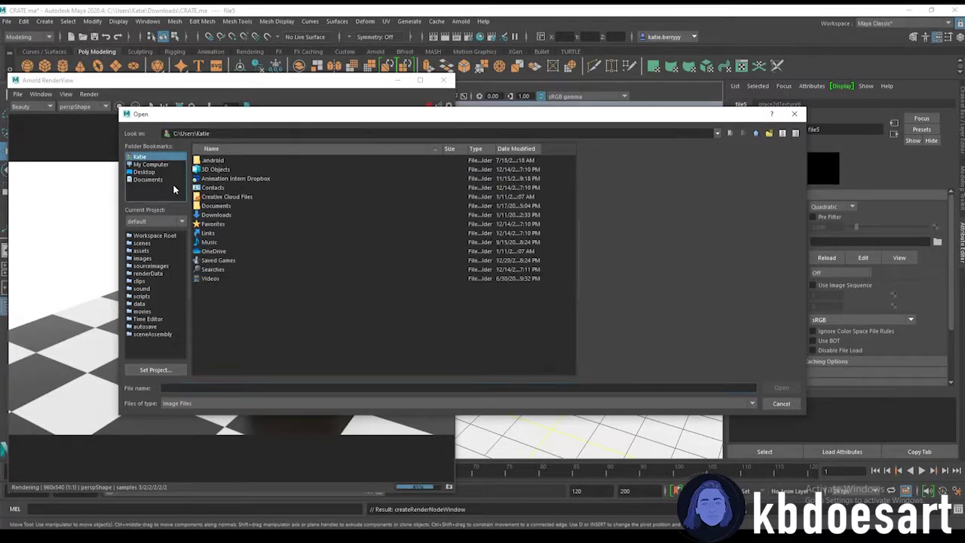
double_click(219, 215)
double_click(230, 161)
double_click(231, 160)
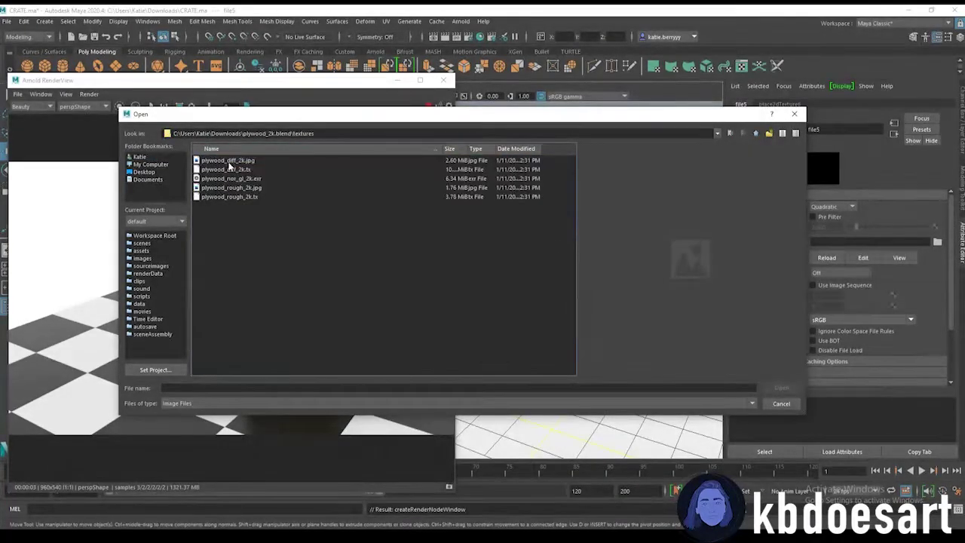
click(236, 188)
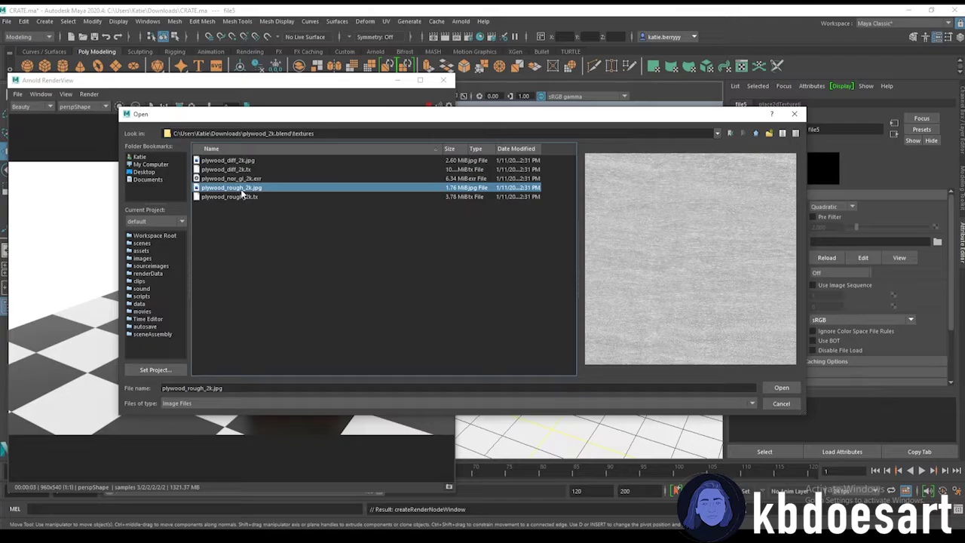
double_click(243, 190)
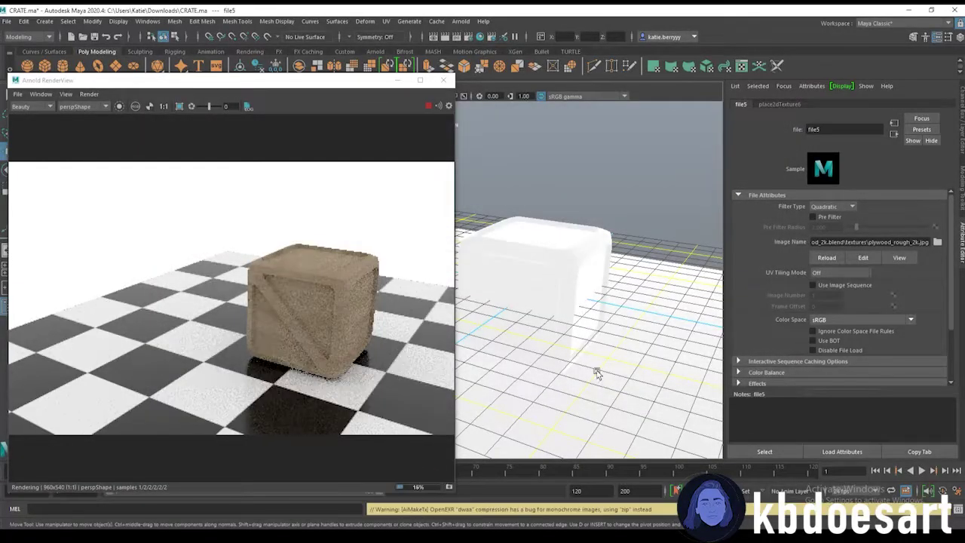
Step: Adjust the floor plane's height so that it meets the underside of the crate
alt+drag(515, 345, 530, 279)
click(584, 260)
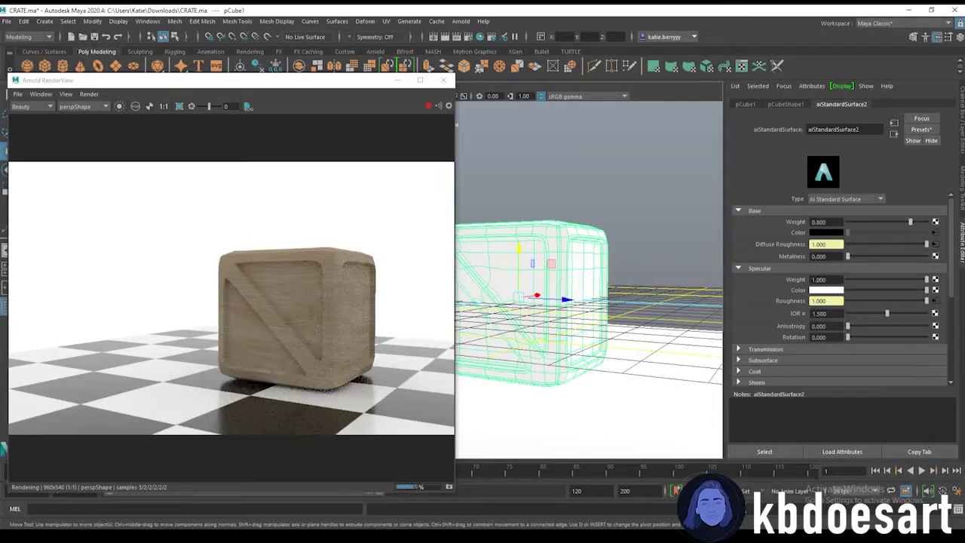
scroll(777, 249, down, 1)
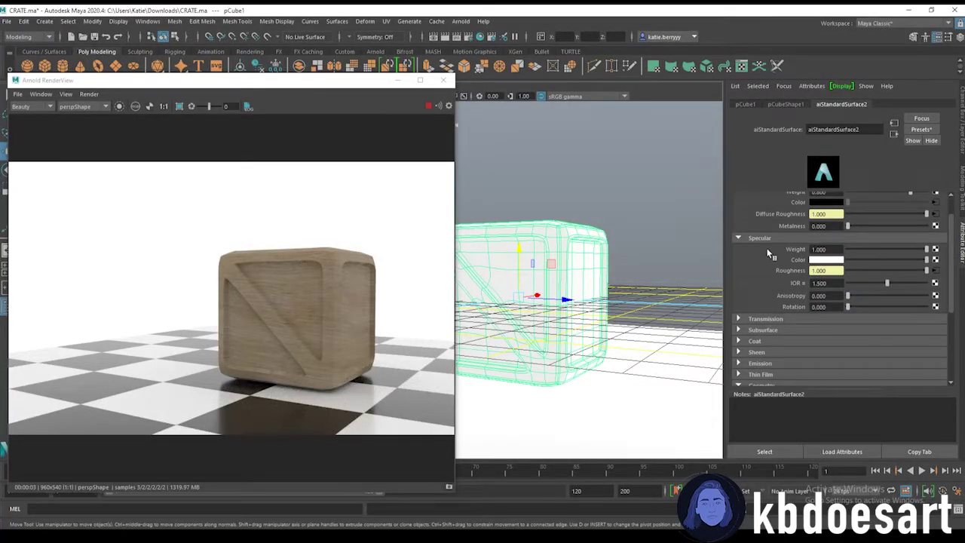
click(611, 344)
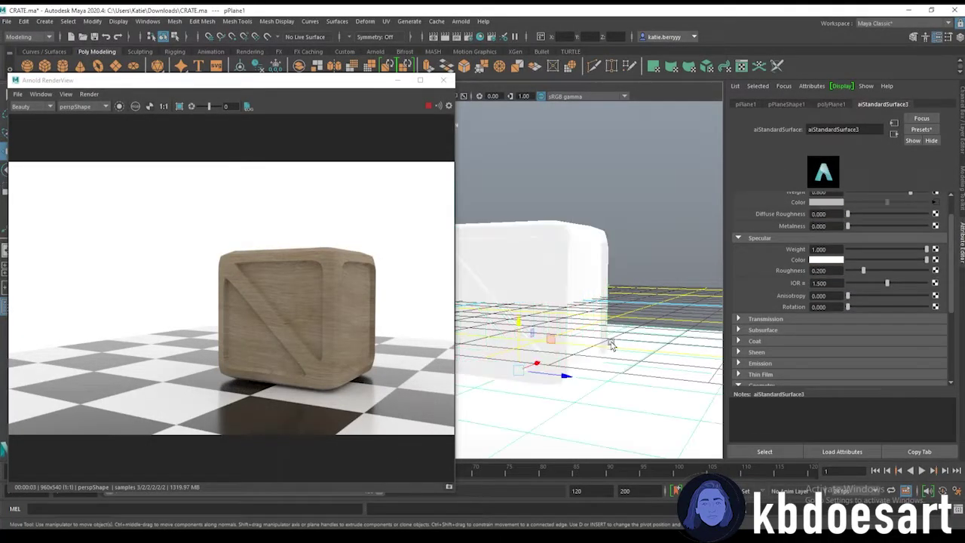
drag(519, 320, 623, 305)
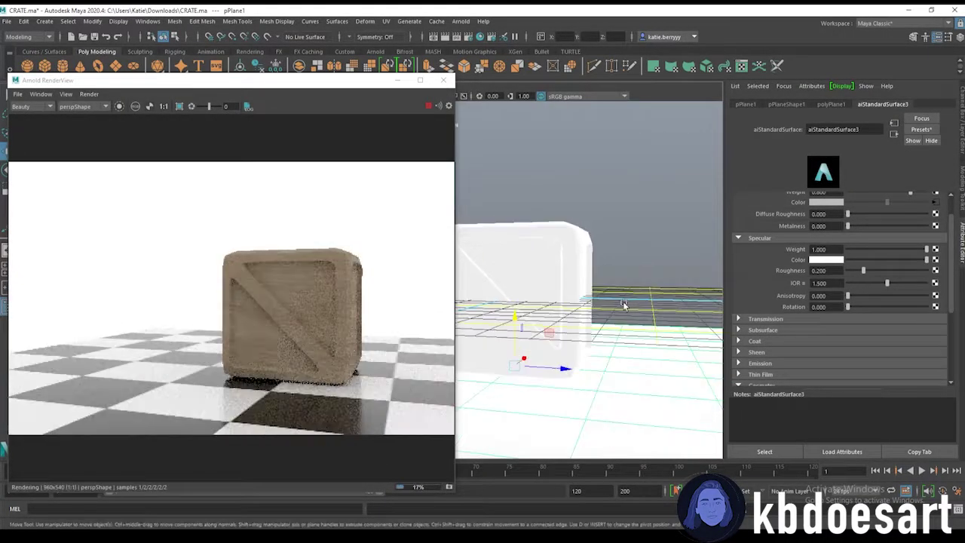
drag(515, 324, 514, 325)
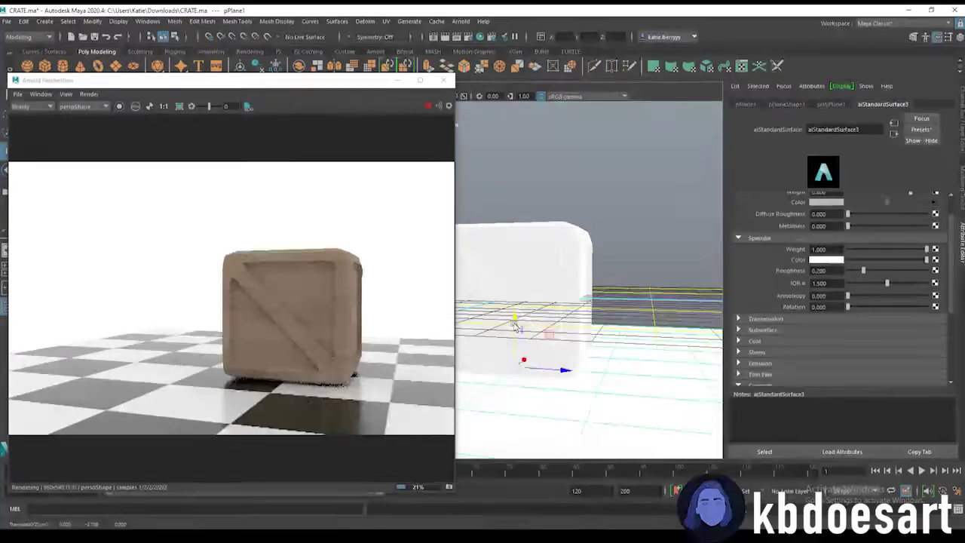
Step: Duplicate the crate, tilt the copy onto its edge and position it beside the original on the floor
alt+drag(607, 281, 618, 302)
alt+right_drag(618, 301, 603, 349)
click(523, 277)
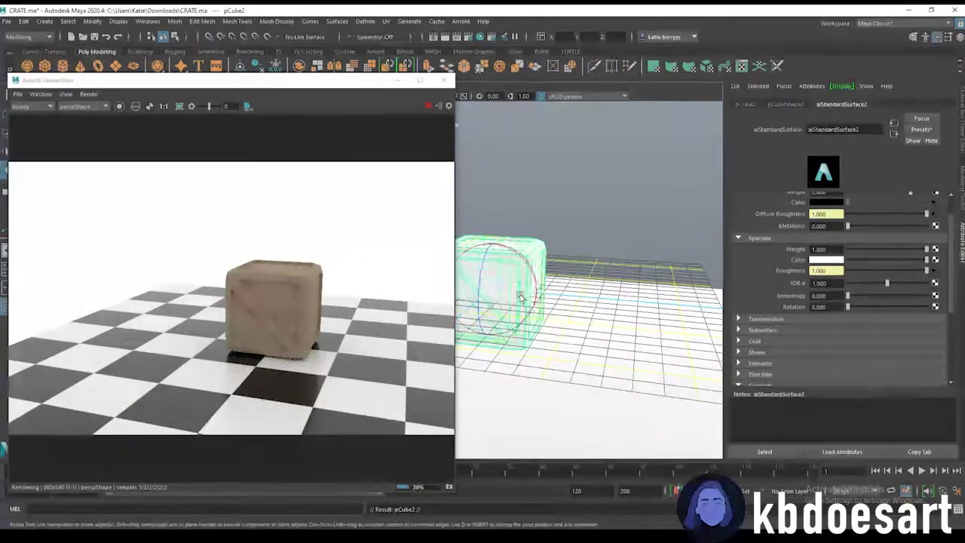
drag(528, 293, 560, 314)
key(e)
drag(613, 260, 577, 290)
key(w)
key(e)
key(w)
drag(567, 281, 596, 282)
Step: Duplicate the tilted crate, raise the new copy above the other two and rotate it to a different angle
key(ctrl+d)
drag(590, 240, 580, 189)
key(e)
drag(579, 264, 565, 291)
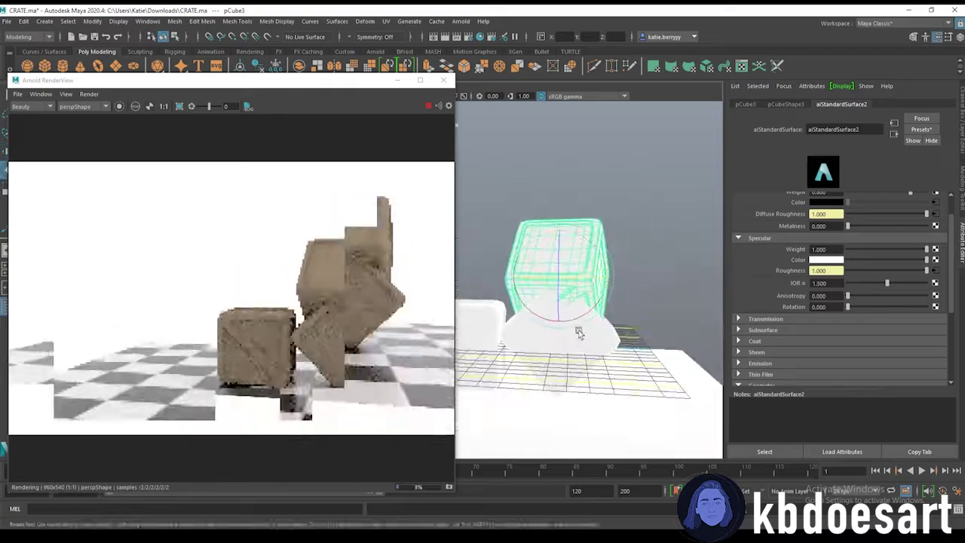
alt+drag(579, 332, 536, 310)
drag(507, 273, 507, 261)
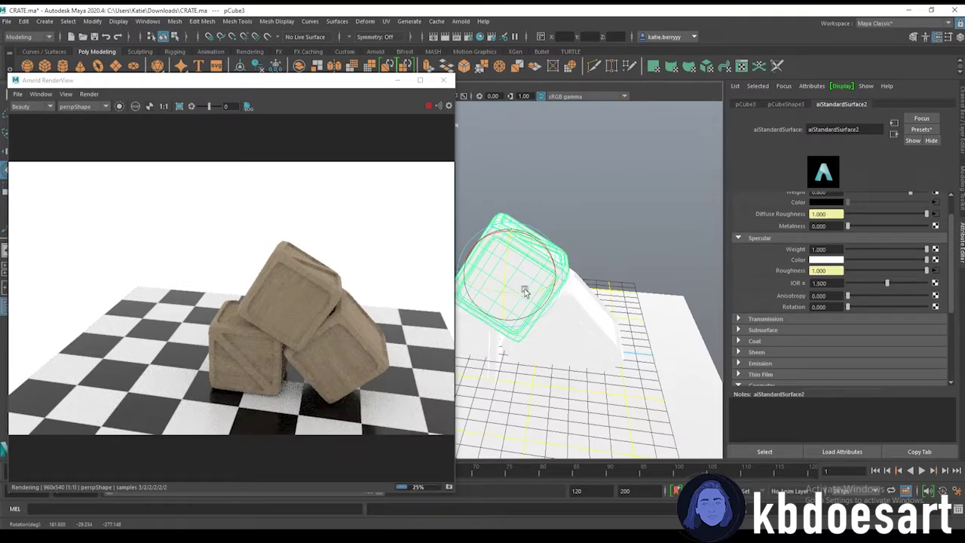
Step: Turn the top crate further, raise it clear of the lower crates and shift it slightly along Z toward the upright crate
drag(526, 291, 496, 284)
key(w)
drag(509, 224, 509, 209)
alt+drag(568, 317, 586, 295)
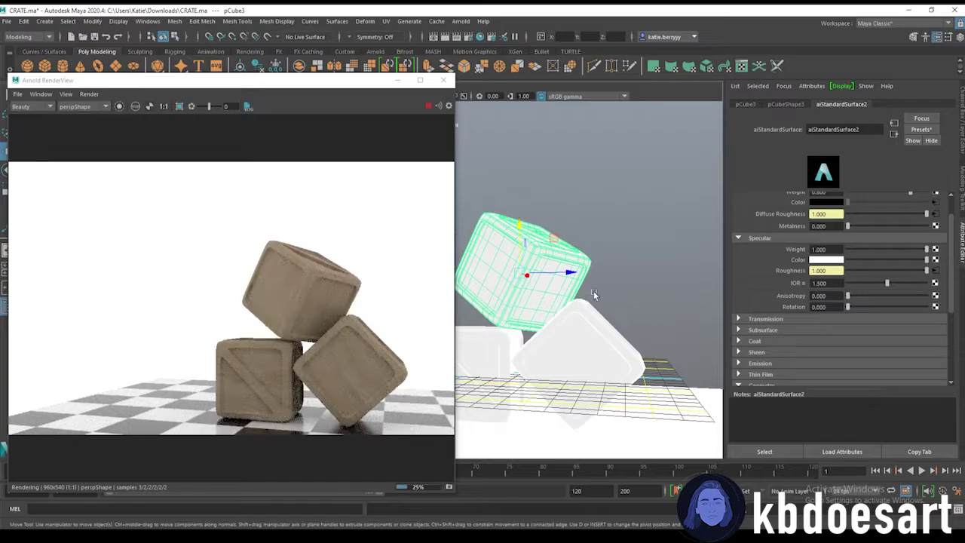
click(593, 294)
click(569, 237)
drag(571, 272, 565, 272)
Step: Rotate the top crate so it leans across the two lower crates and nudge it along Z toward the upright one
mouse_move(569, 305)
alt+mouse_down()
mouse_move(580, 309)
mouse_move(560, 308)
mouse_move(526, 280)
mouse_move(551, 281)
mouse_move(523, 271)
mouse_move(512, 279)
mouse_move(474, 253)
alt+mouse_up()
key(e)
drag(468, 257, 454, 264)
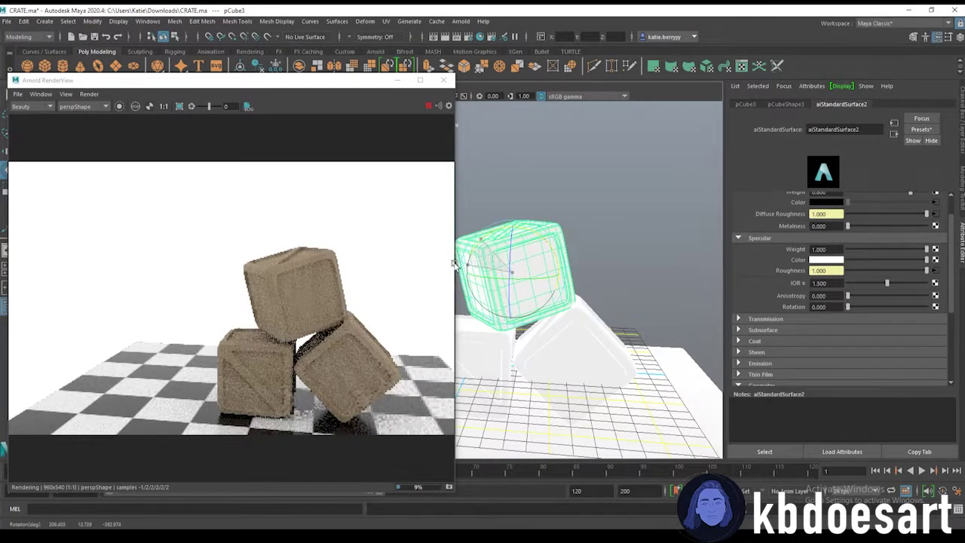
mouse_move(536, 332)
alt+mouse_down()
mouse_move(526, 306)
mouse_move(526, 334)
alt+mouse_up()
key(w)
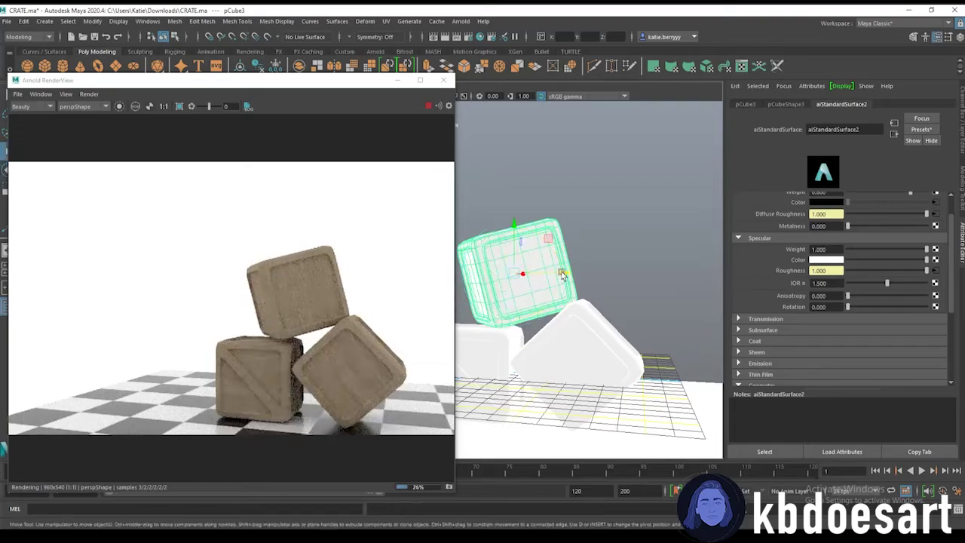
mouse_move(566, 273)
mouse_down()
mouse_move(556, 276)
mouse_move(540, 242)
mouse_move(560, 273)
mouse_up()
Step: Fine-tune the top crate's position to about Y 5.84 and Z 2.01 so it rests on both lower crates
alt+right_drag(516, 284, 565, 321)
drag(521, 221, 516, 229)
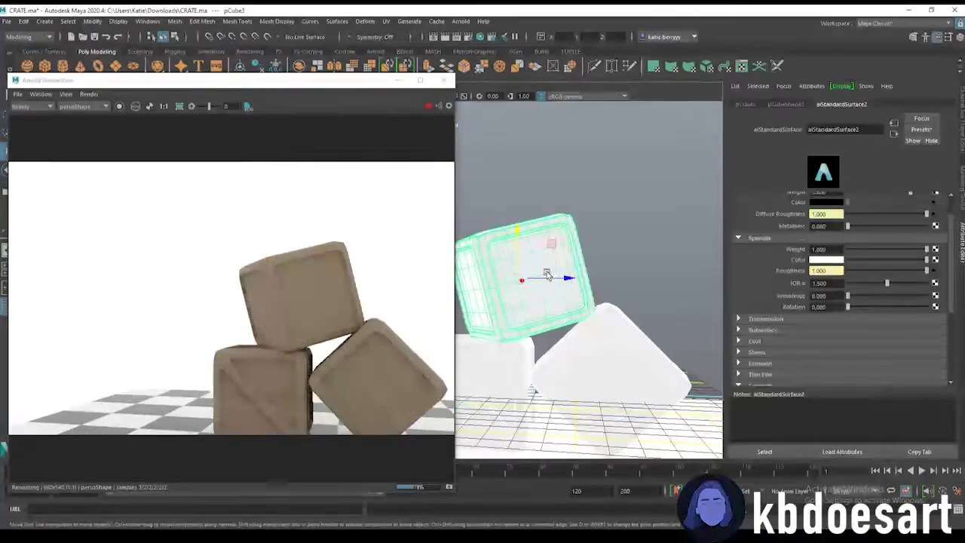
drag(556, 279, 551, 279)
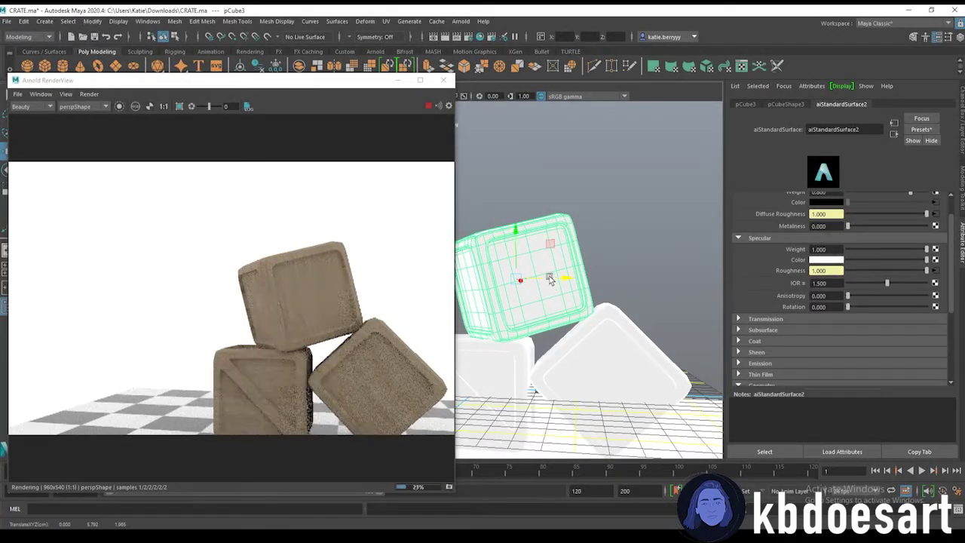
drag(514, 235, 514, 232)
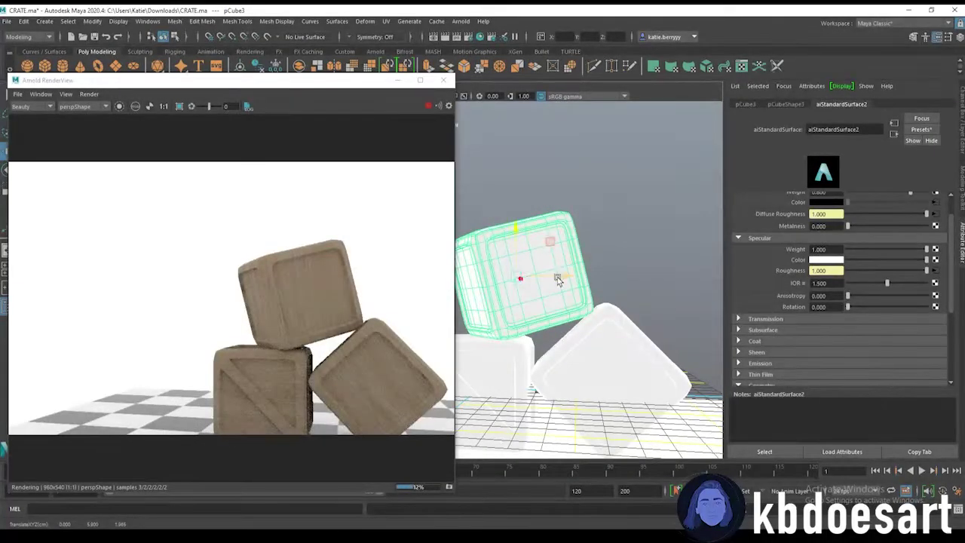
drag(559, 278, 557, 278)
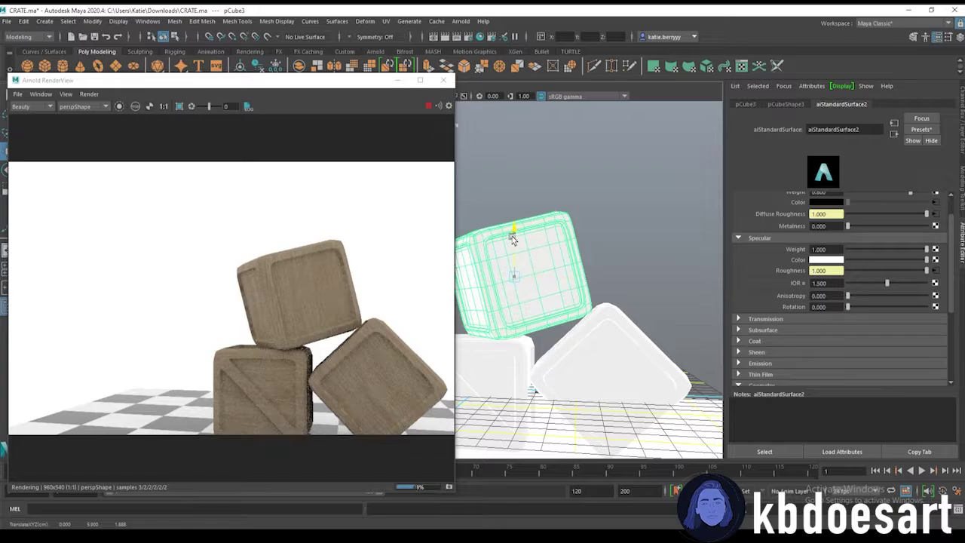
drag(513, 240, 513, 238)
drag(571, 279, 574, 279)
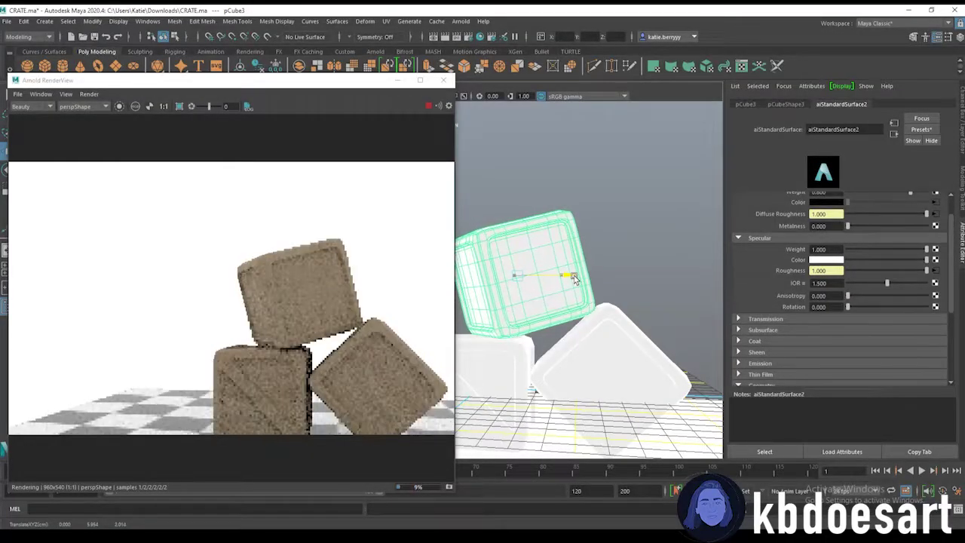
alt+drag(608, 361, 594, 325)
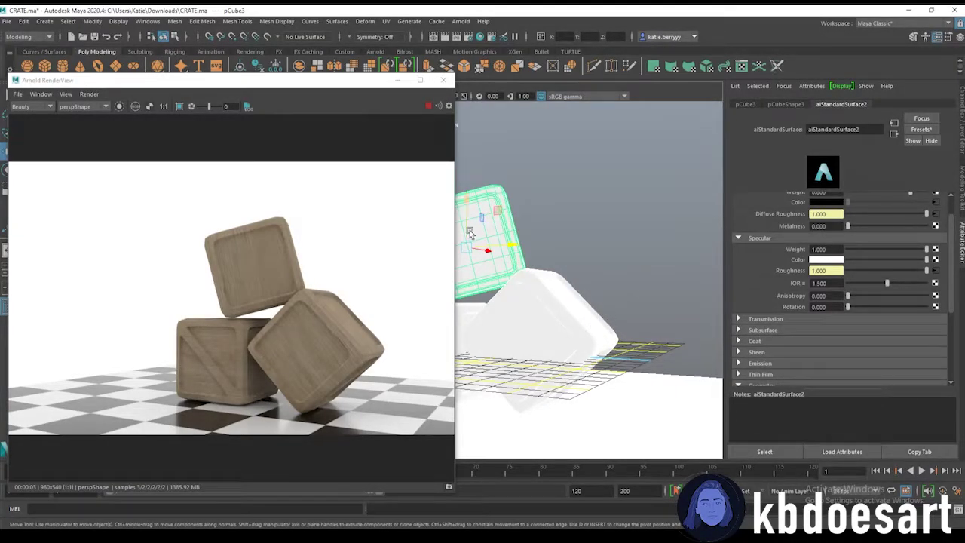
drag(465, 215, 465, 217)
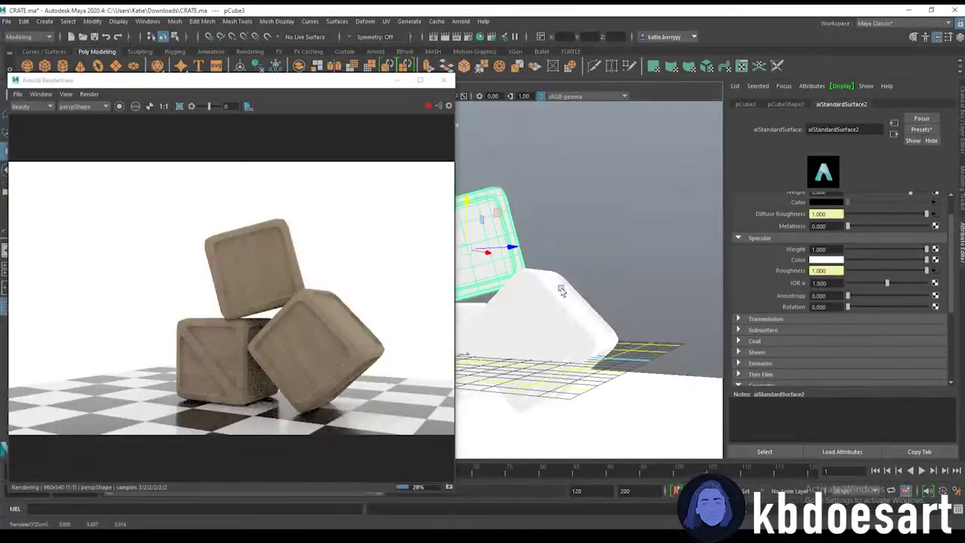